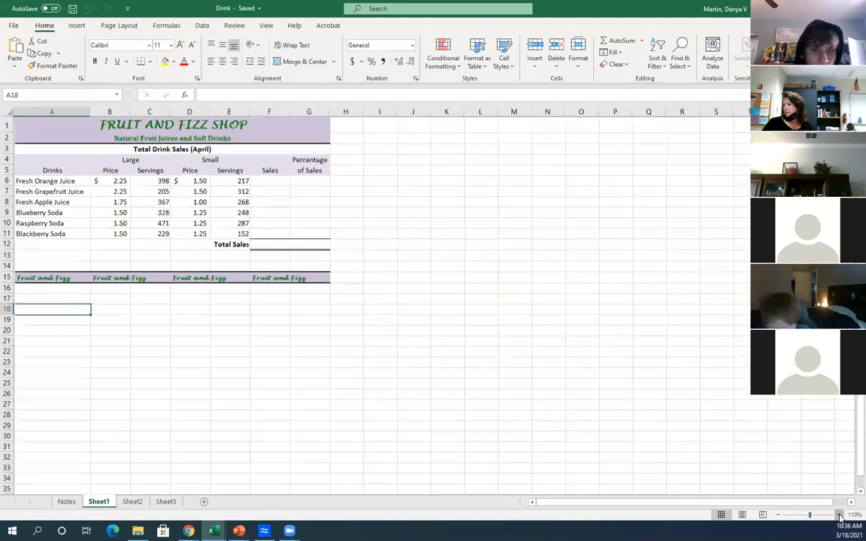
# Enter the formula =(B6*C6)+(D6*E6) in cell F6 to calculate the Fresh Orange Juice sales
pyautogui.click(840, 515)
pyautogui.click(841, 516)
pyautogui.click(840, 515)
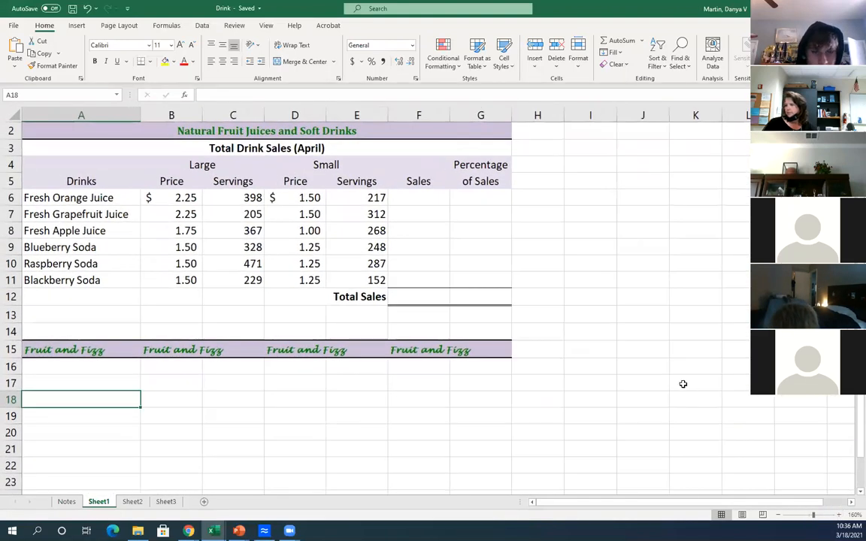
pyautogui.click(841, 515)
pyautogui.click(841, 515)
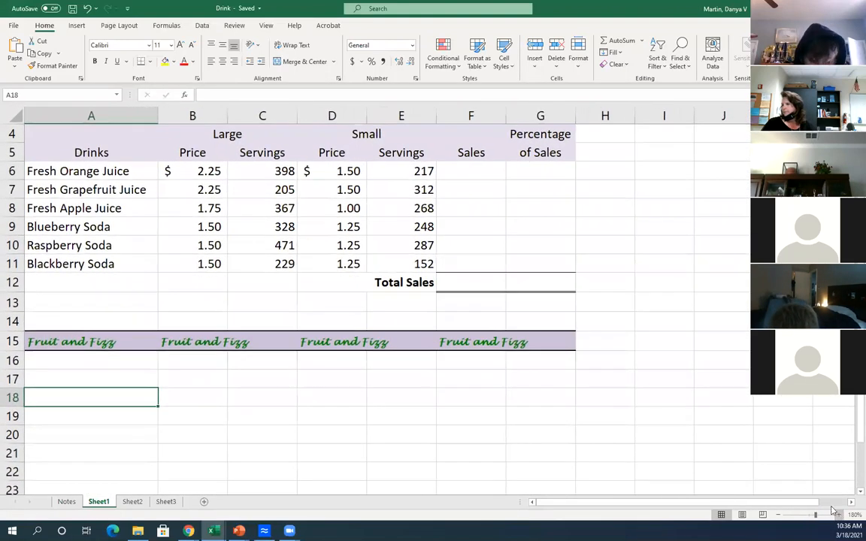
pyautogui.scroll(1, 737, 410)
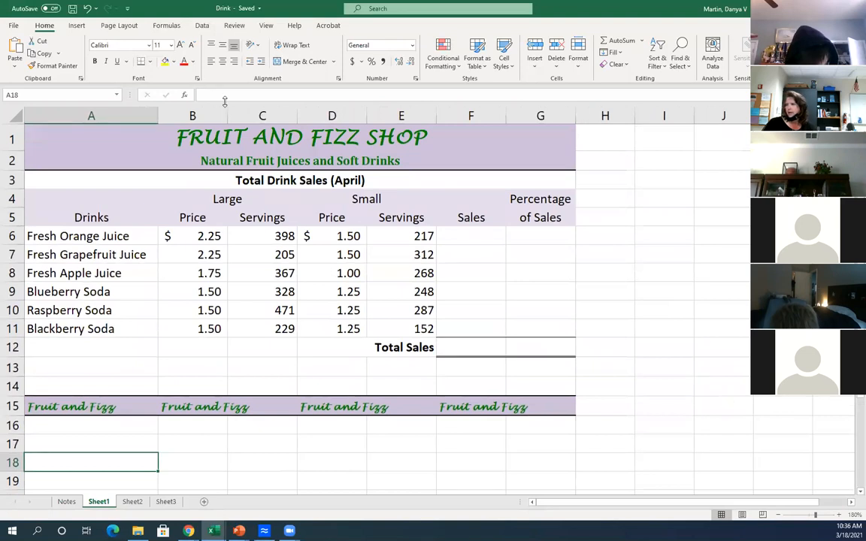
pyautogui.click(468, 235)
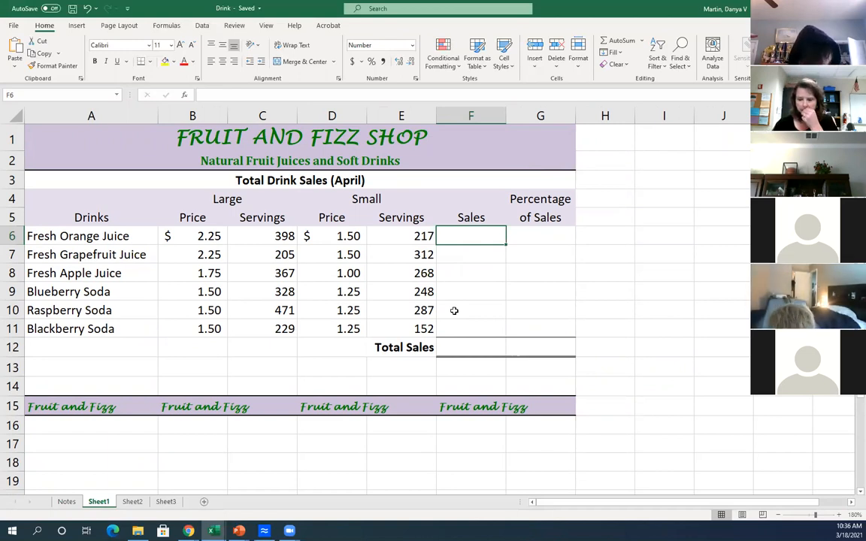
pyautogui.write('=')
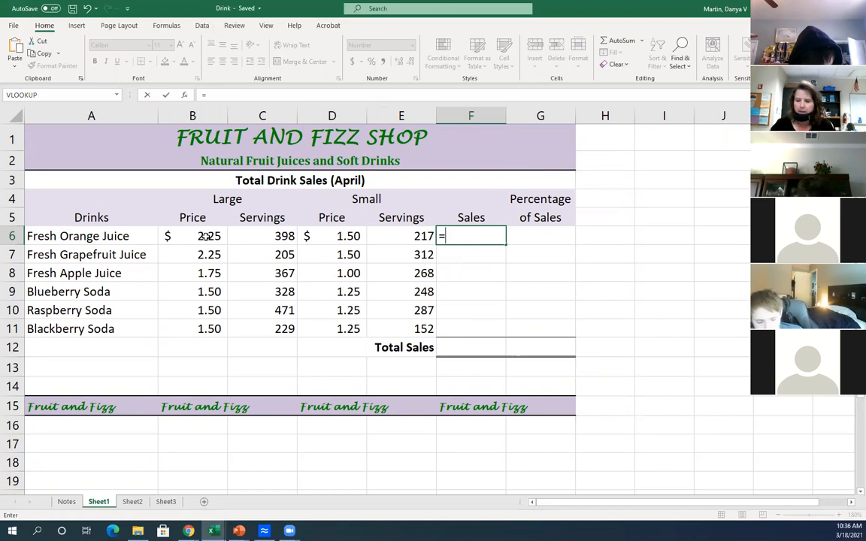
pyautogui.write('(')
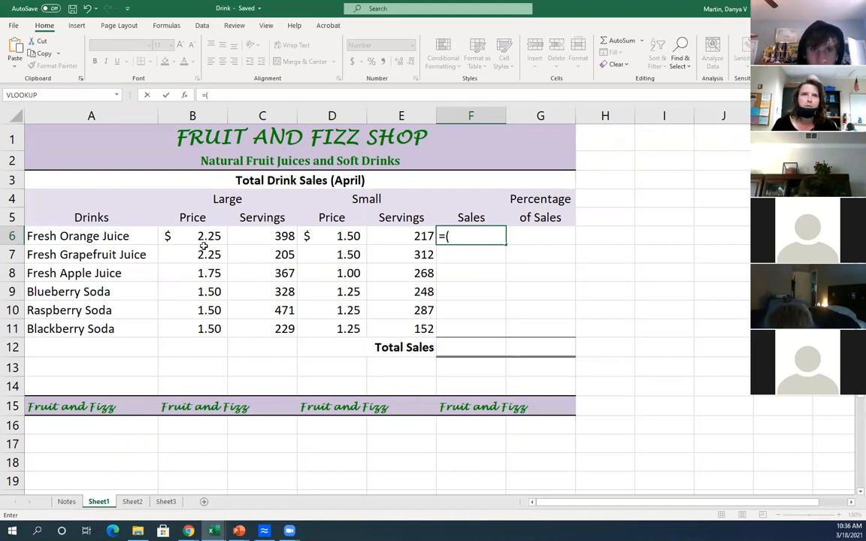
pyautogui.click(204, 236)
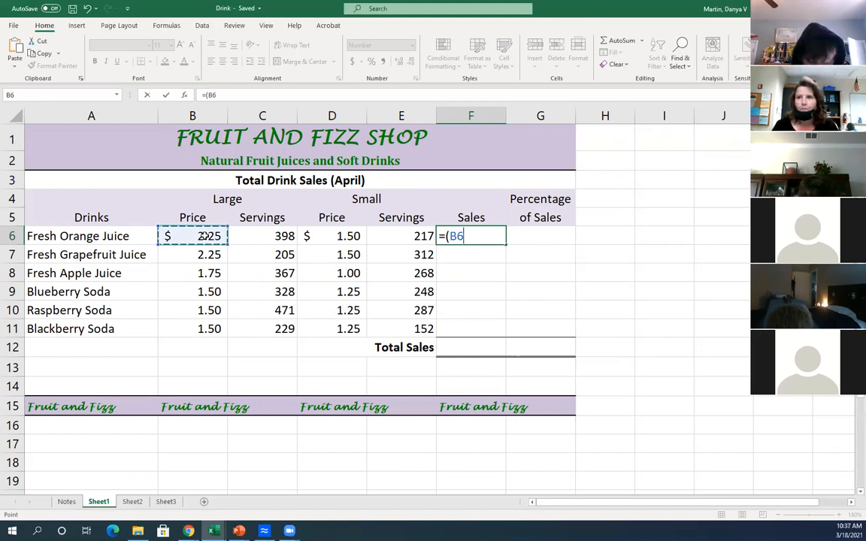
pyautogui.write('*')
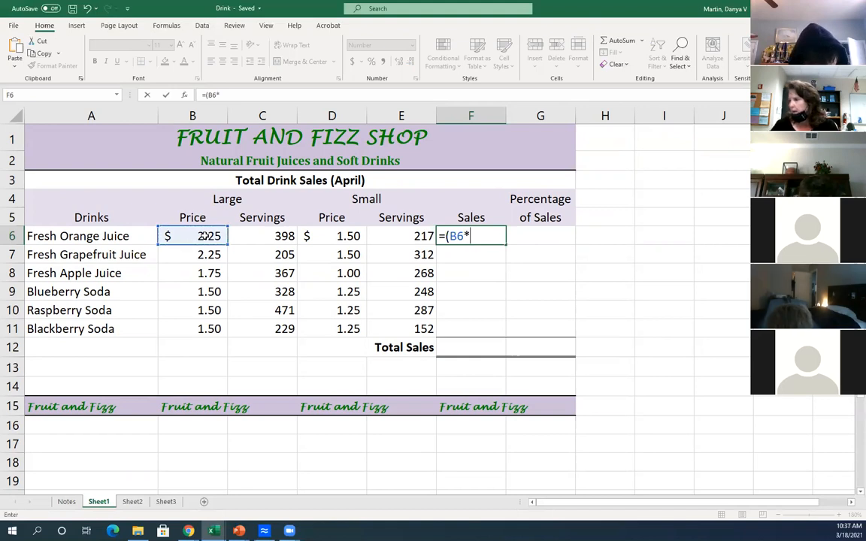
pyautogui.click(260, 237)
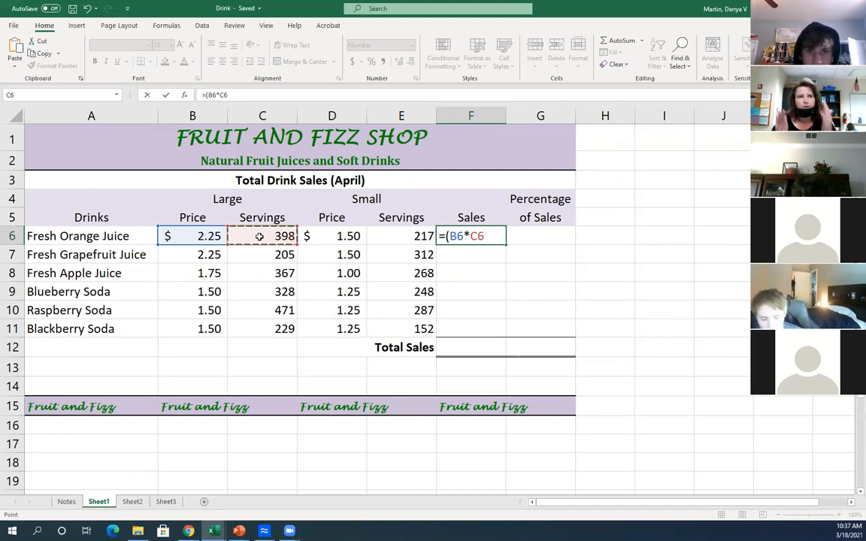
pyautogui.write(')')
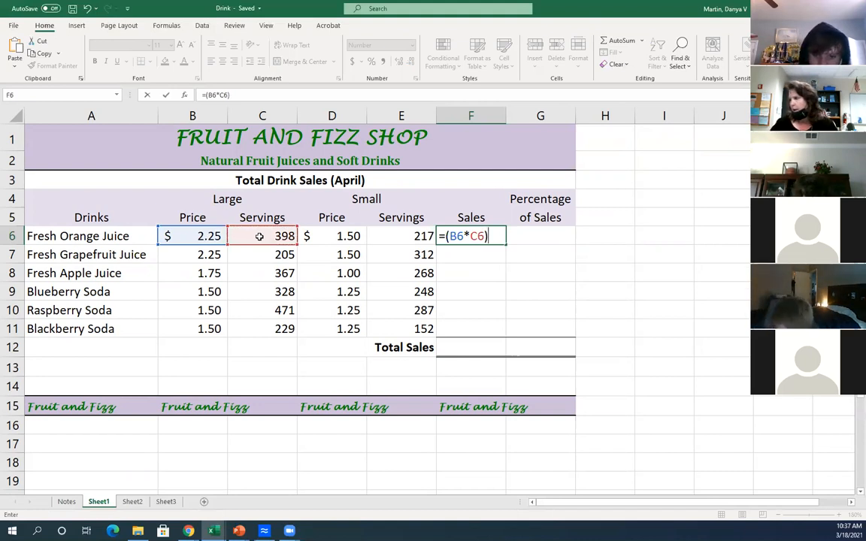
pyautogui.write('+')
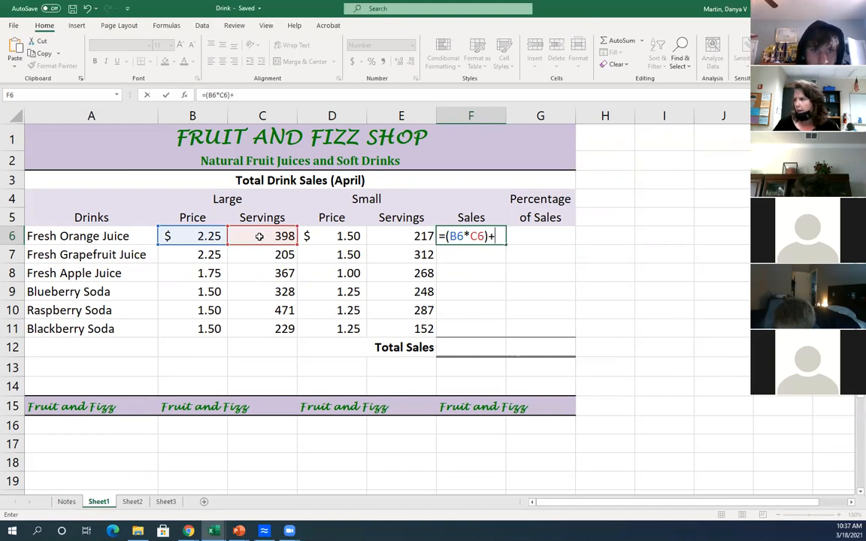
pyautogui.write('(')
pyautogui.click(342, 236)
pyautogui.write('*')
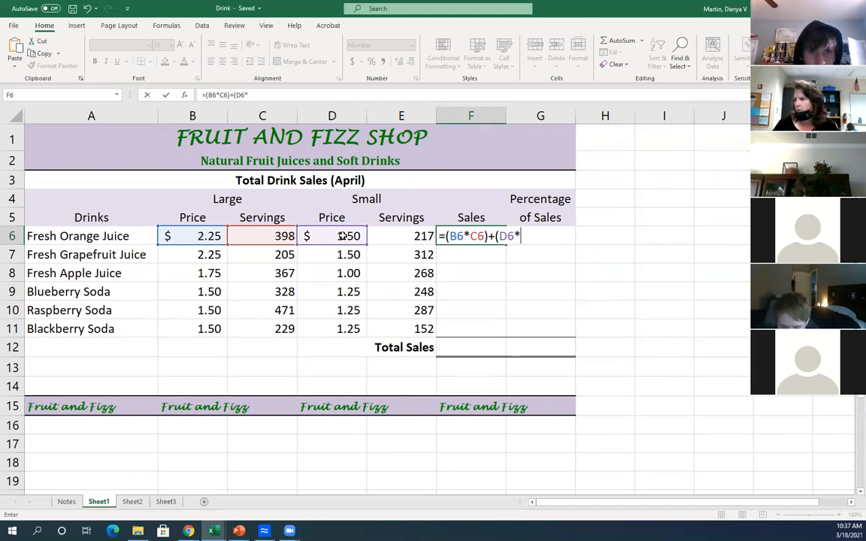
pyautogui.click(415, 236)
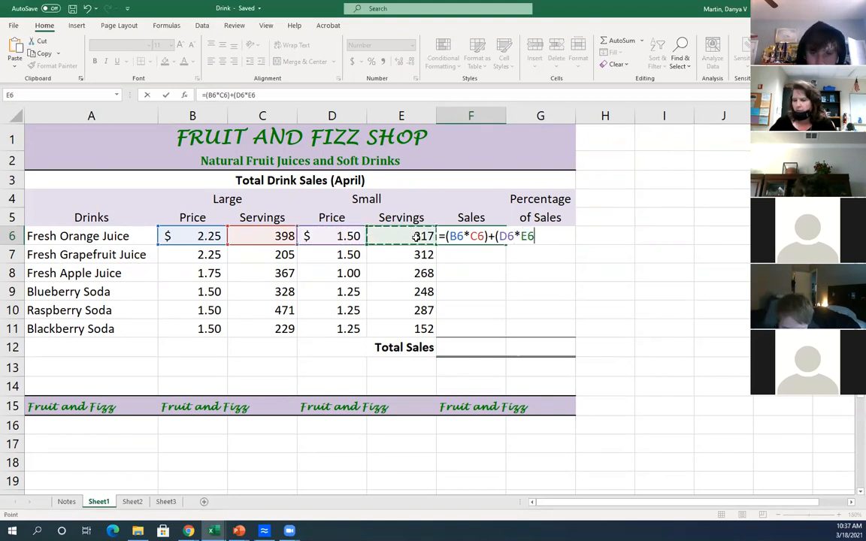
pyautogui.write(')')
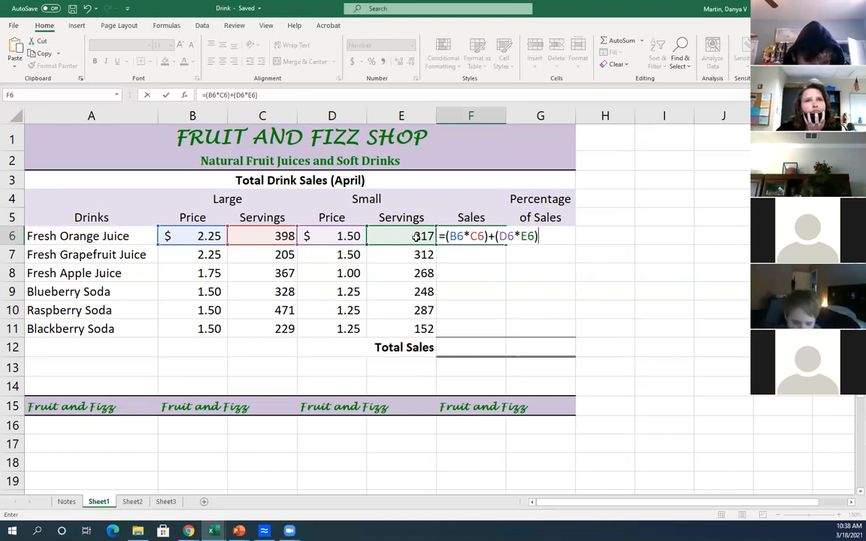
pyautogui.press('Return')
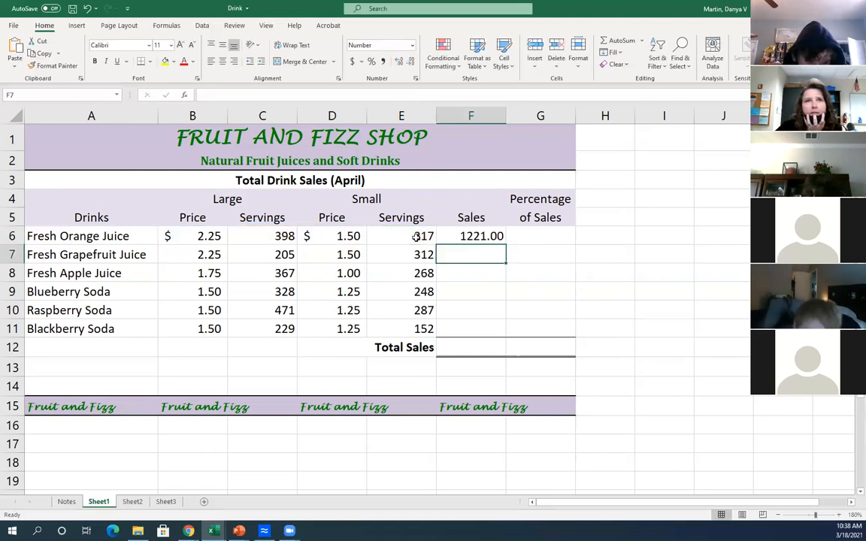
# Copy the Fresh Orange Juice sales formula from F6 down through F11 by extending the cell
pyautogui.click(485, 236)
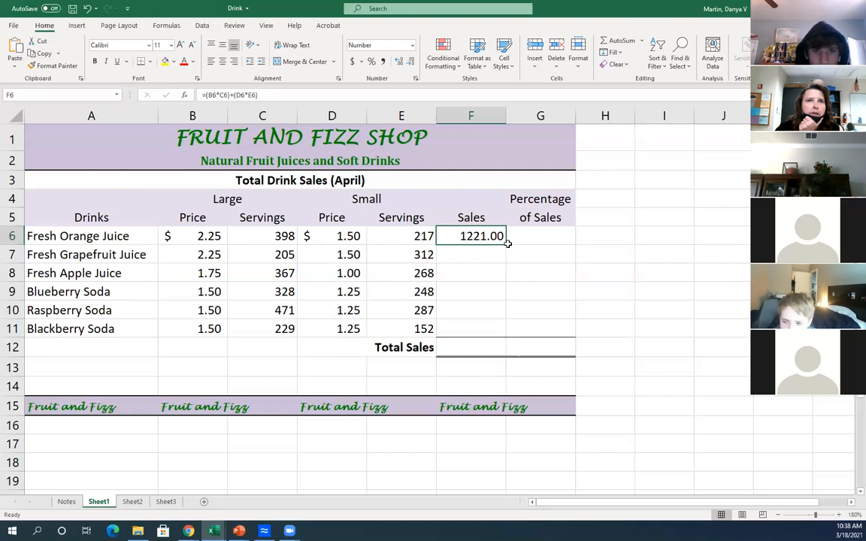
pyautogui.moveTo(506, 242); pyautogui.dragTo(495, 333)
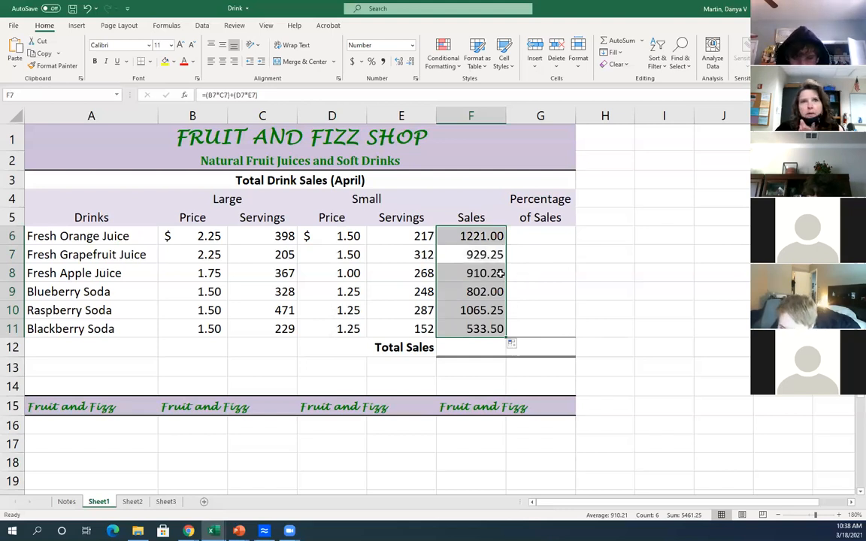
pyautogui.click(525, 274)
# Examine the cell references in each copied Sales formula from F7 to F11, returning to F6
pyautogui.doubleClick(481, 262)
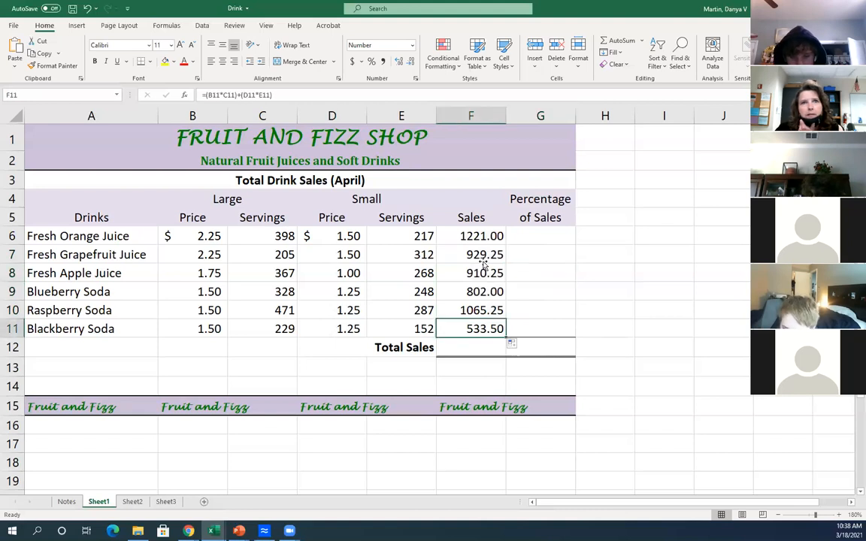
pyautogui.doubleClick(473, 255)
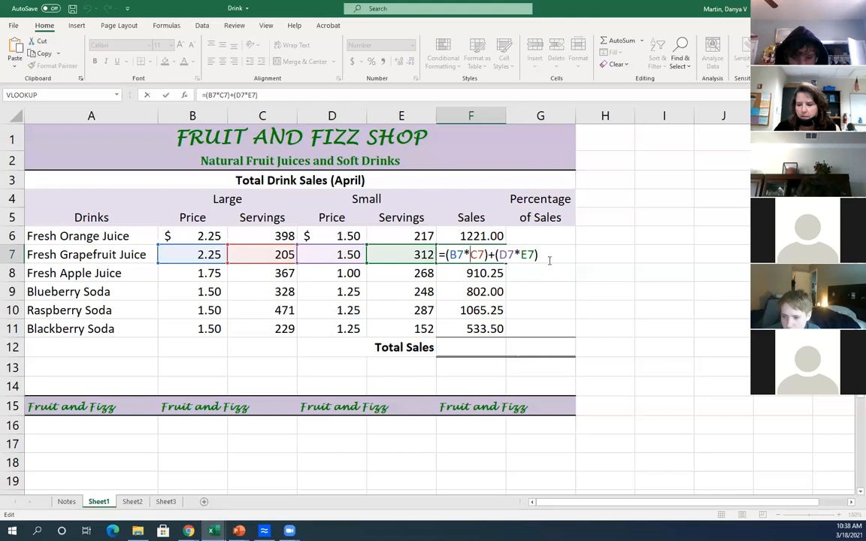
pyautogui.press('Escape')
pyautogui.click(480, 273)
pyautogui.doubleClick(474, 273)
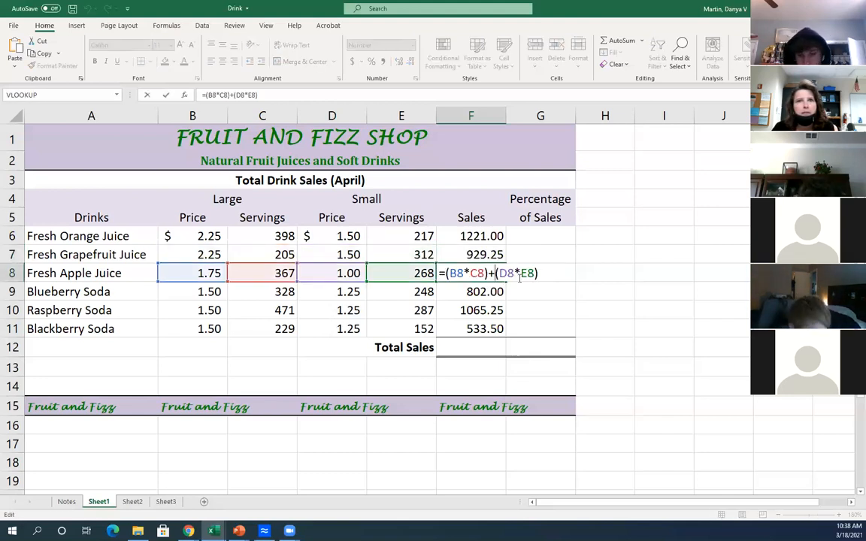
pyautogui.press('Return')
pyautogui.doubleClick(447, 291)
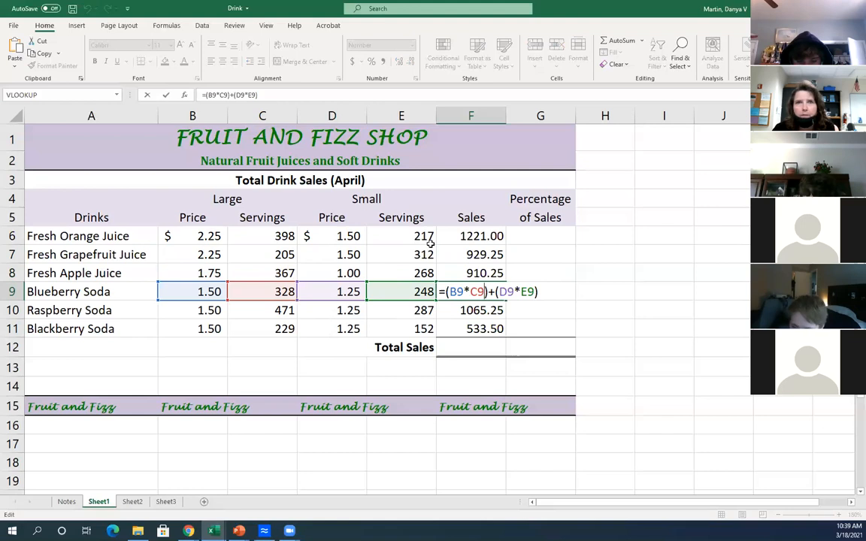
pyautogui.press('Return')
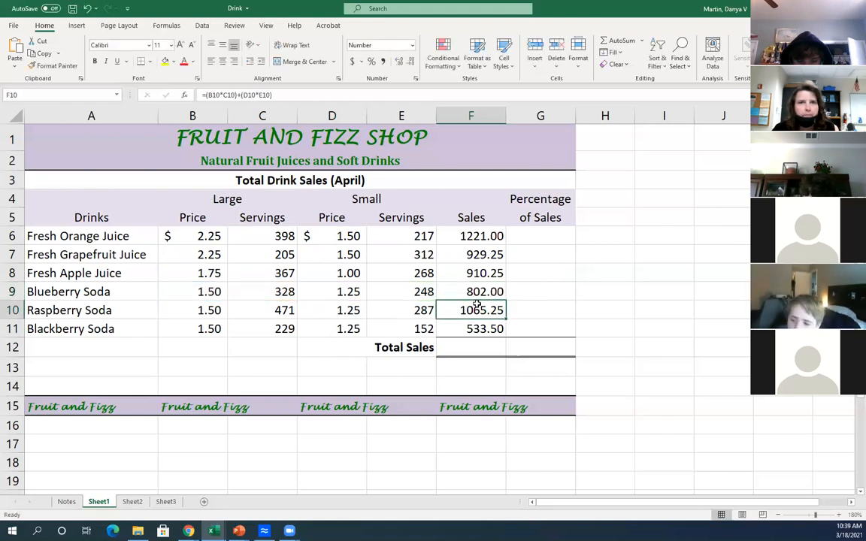
pyautogui.doubleClick(477, 308)
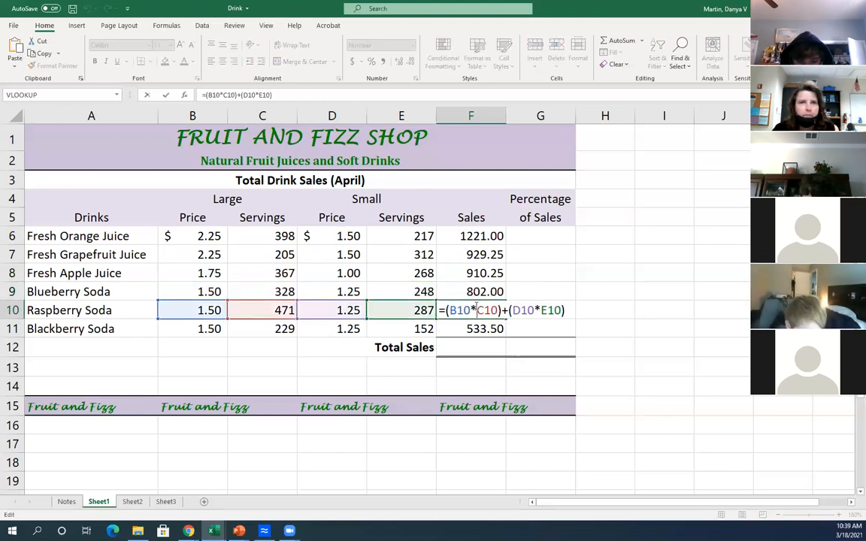
pyautogui.press('Return')
pyautogui.doubleClick(473, 328)
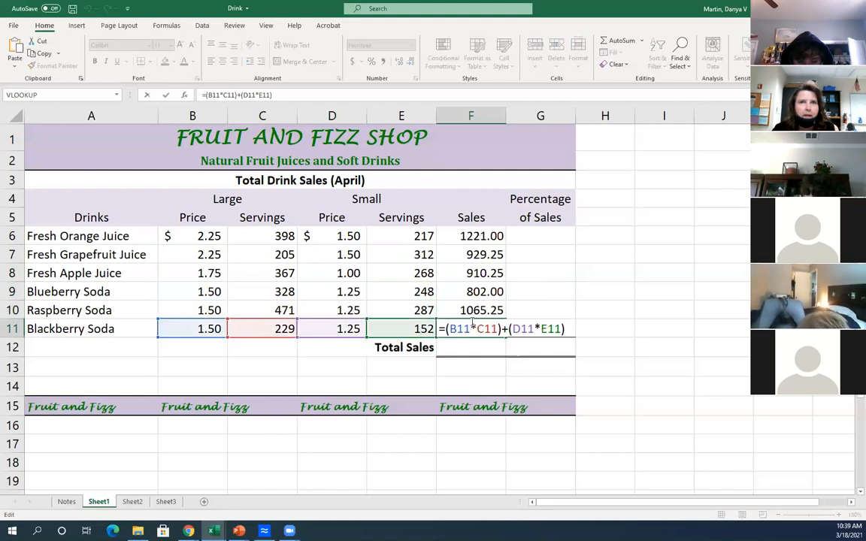
pyautogui.press('Return')
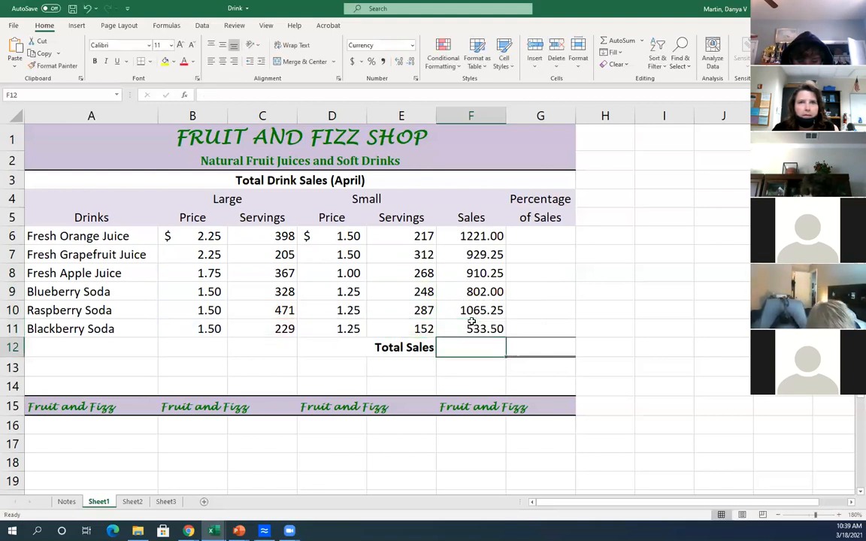
pyautogui.press('Up')
pyautogui.press('Up')
pyautogui.press('Up')
pyautogui.press('Up')
pyautogui.press('Up')
pyautogui.press('Up')
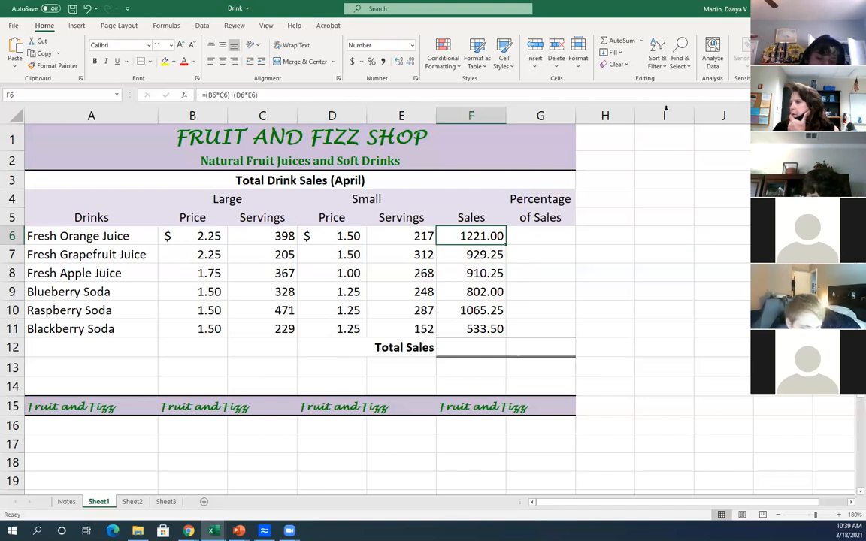
# Clear the copied Sales formulas from F7:F11, keeping the original formula in F6
pyautogui.moveTo(494, 236); pyautogui.dragTo(487, 322)
pyautogui.moveTo(487, 325); pyautogui.dragTo(486, 328)
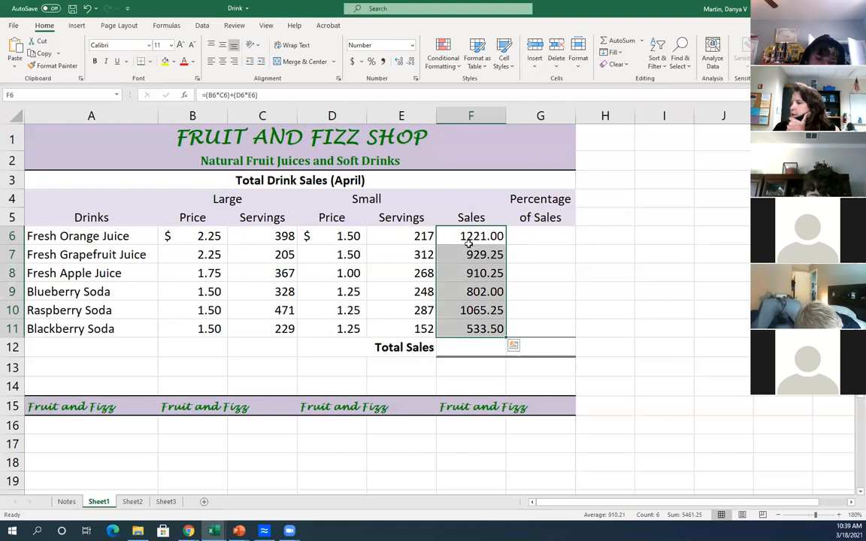
pyautogui.click(529, 274)
pyautogui.moveTo(481, 255); pyautogui.dragTo(475, 329)
pyautogui.press('Delete')
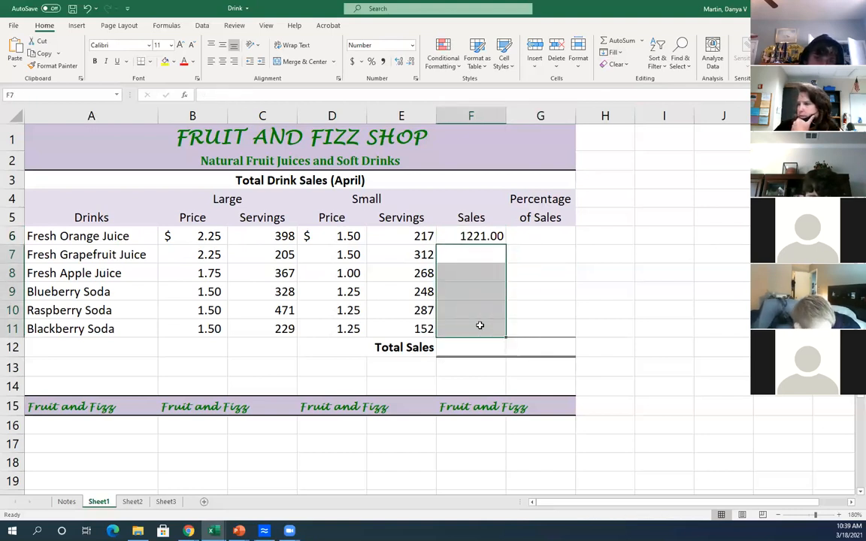
# Fill the F6 formula down across the range F6:F11 using the Fill Down command
pyautogui.click(535, 292)
pyautogui.moveTo(464, 232); pyautogui.dragTo(464, 328)
pyautogui.click(617, 52)
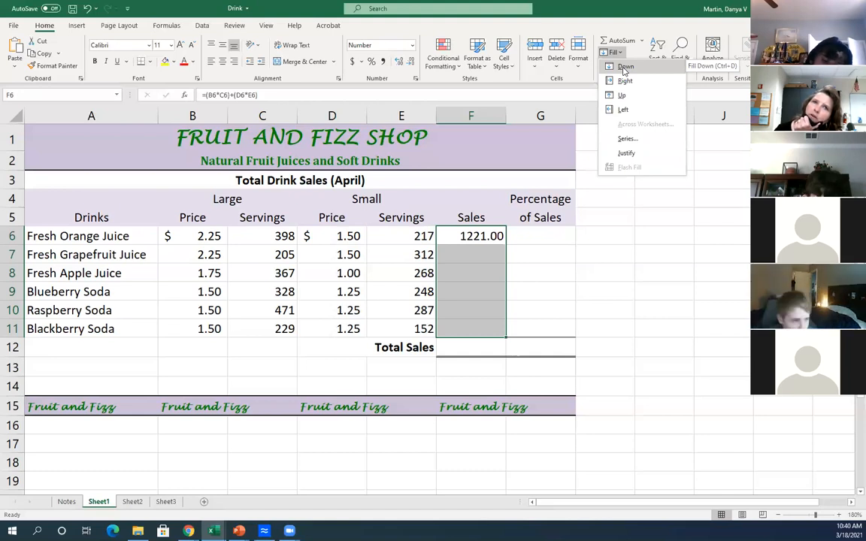
pyautogui.click(623, 69)
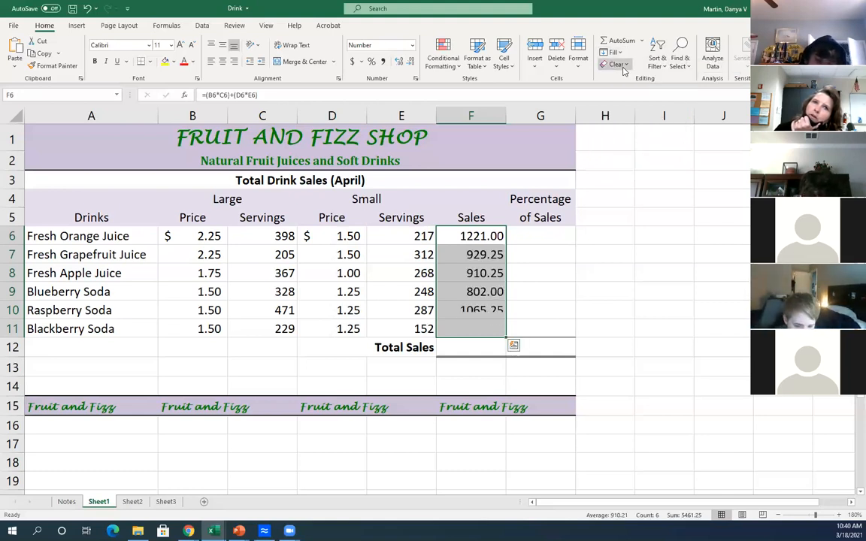
pyautogui.click(515, 241)
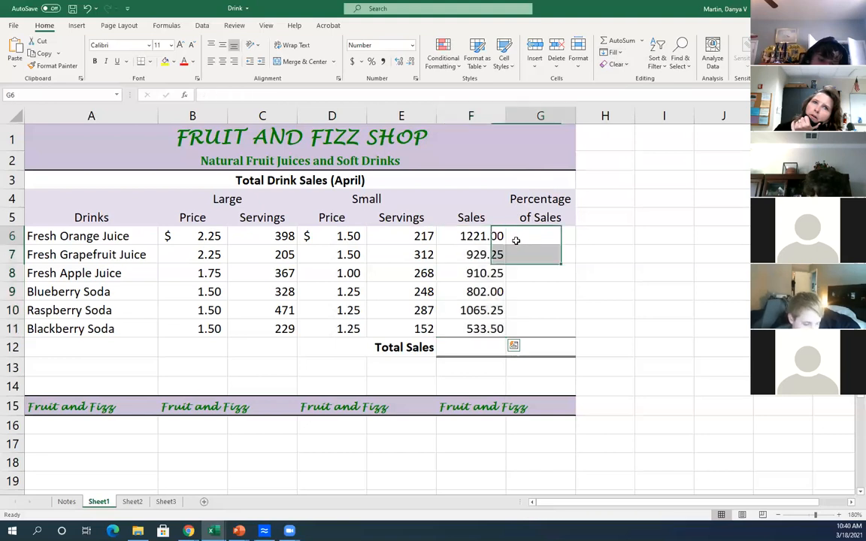
# Review the cell references of the Fresh Orange Juice sales formula in F6 without changing it
pyautogui.doubleClick(477, 236)
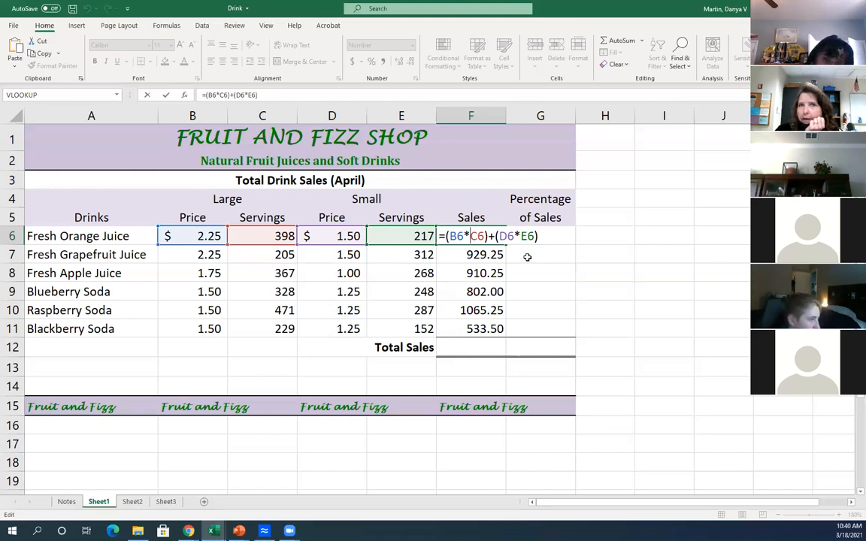
pyautogui.click(524, 258)
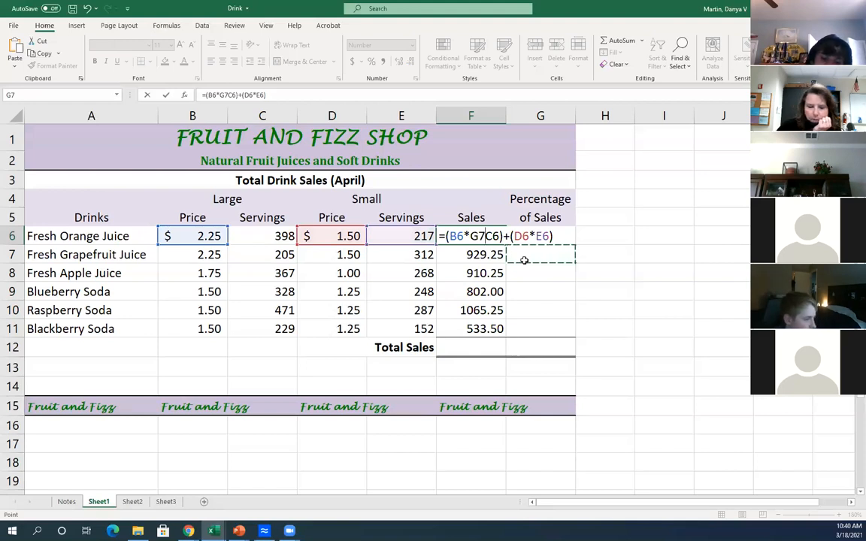
pyautogui.press('Escape')
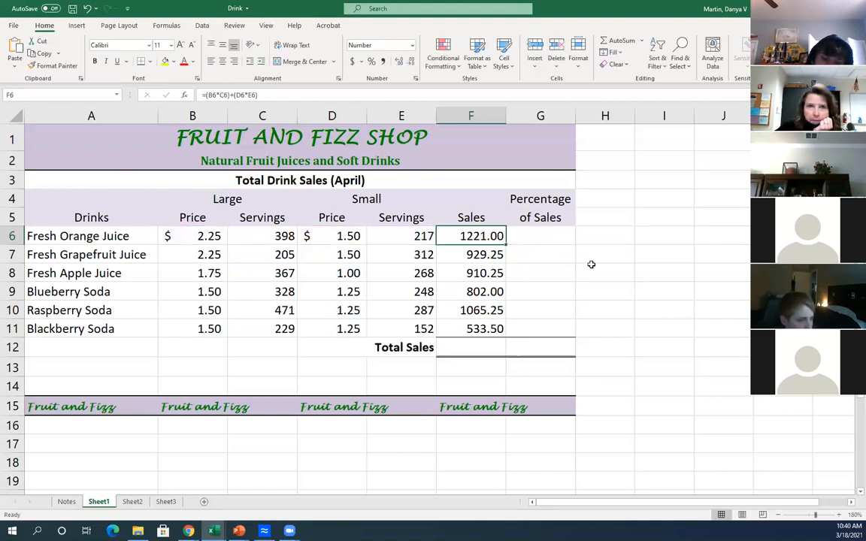
# Search the function library for "sum" and insert the SUM function into the Total Sales cell F12
pyautogui.click(485, 347)
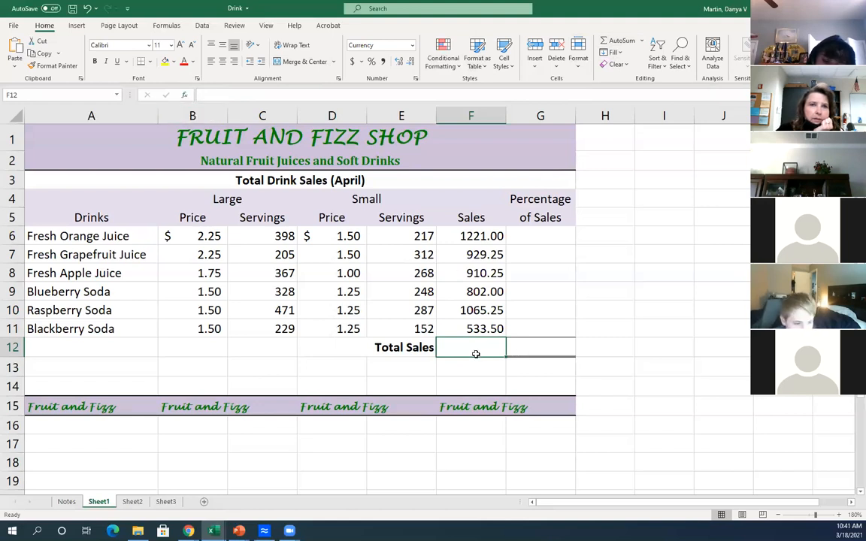
pyautogui.click(185, 97)
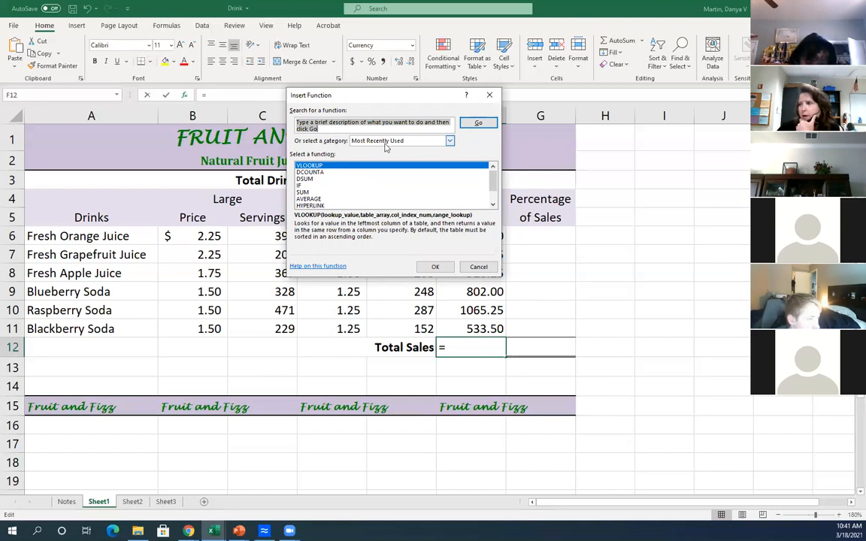
pyautogui.moveTo(326, 129); pyautogui.dragTo(292, 122)
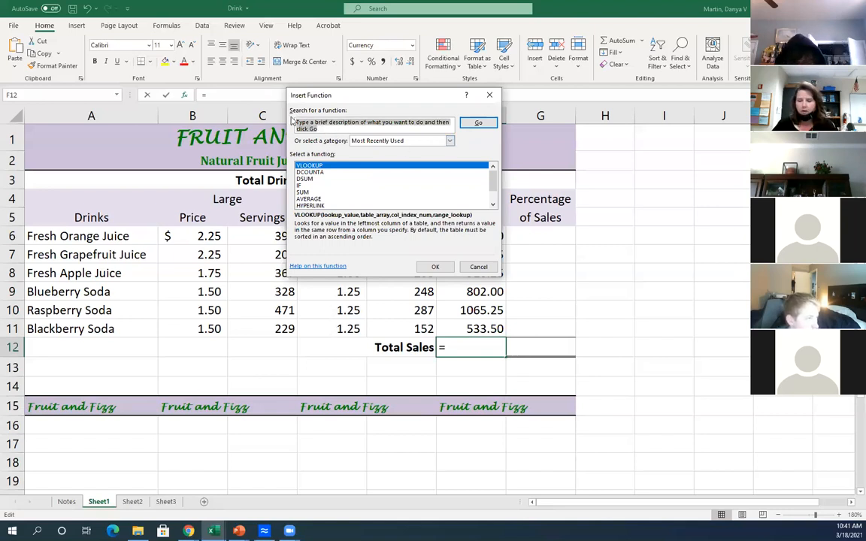
pyautogui.write('sum')
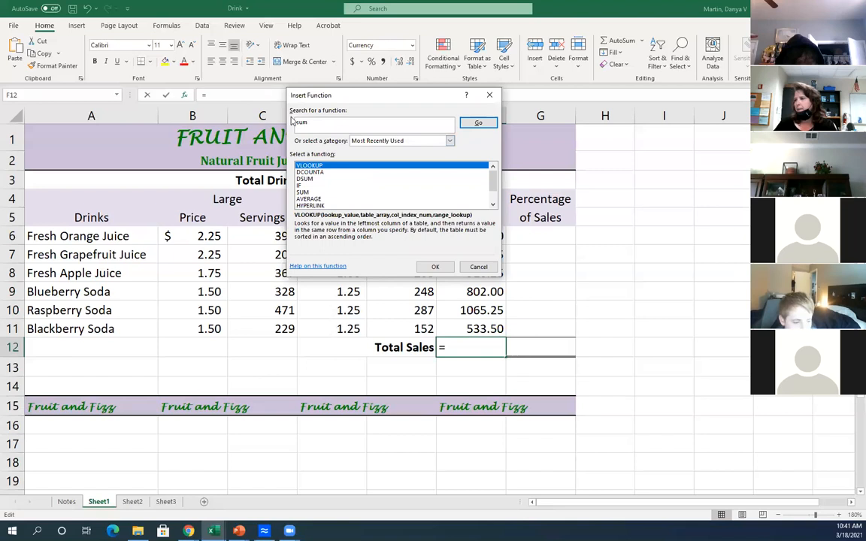
pyautogui.click(478, 123)
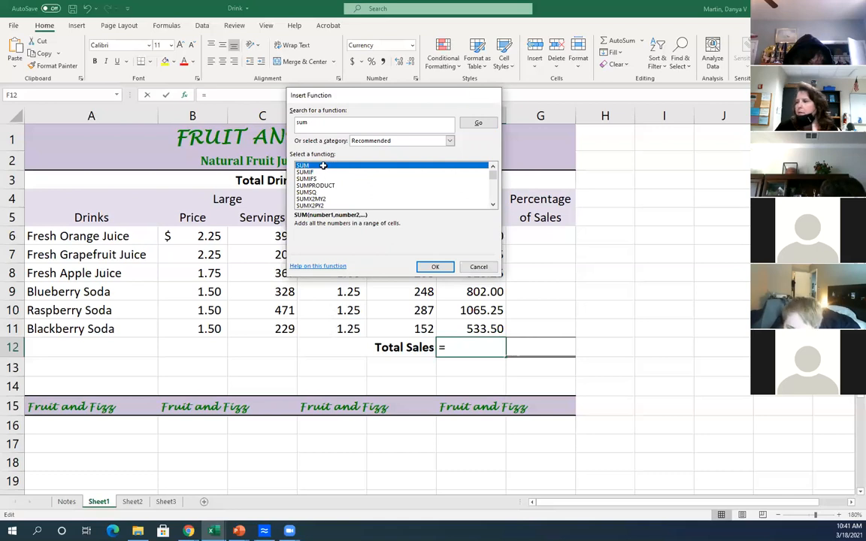
pyautogui.doubleClick(323, 165)
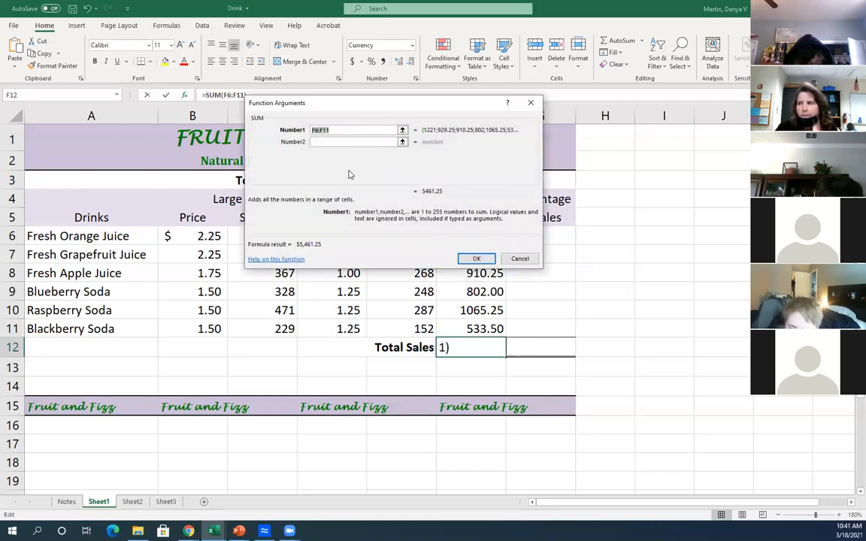
# Set the SUM function's first argument to the drink sales range F6:F11 and complete the formula
pyautogui.moveTo(349, 109); pyautogui.dragTo(680, 158)
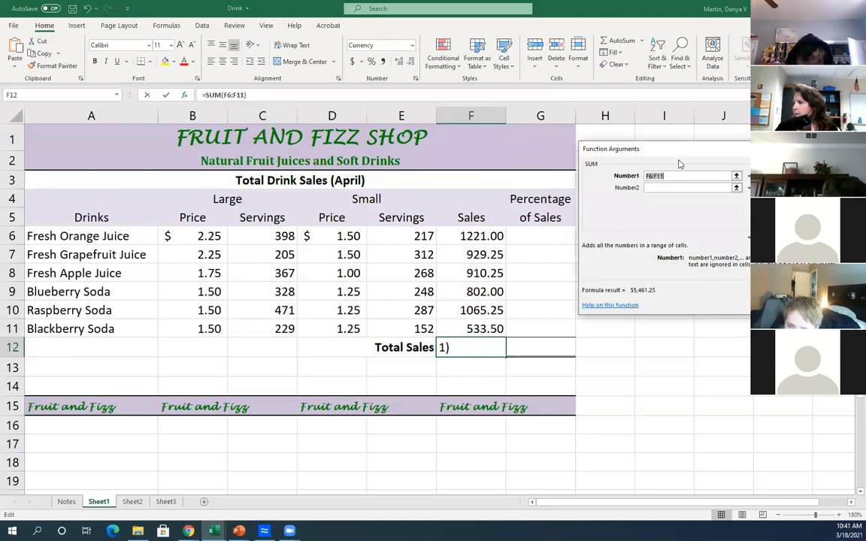
pyautogui.click(487, 237)
pyautogui.moveTo(487, 237); pyautogui.dragTo(498, 328)
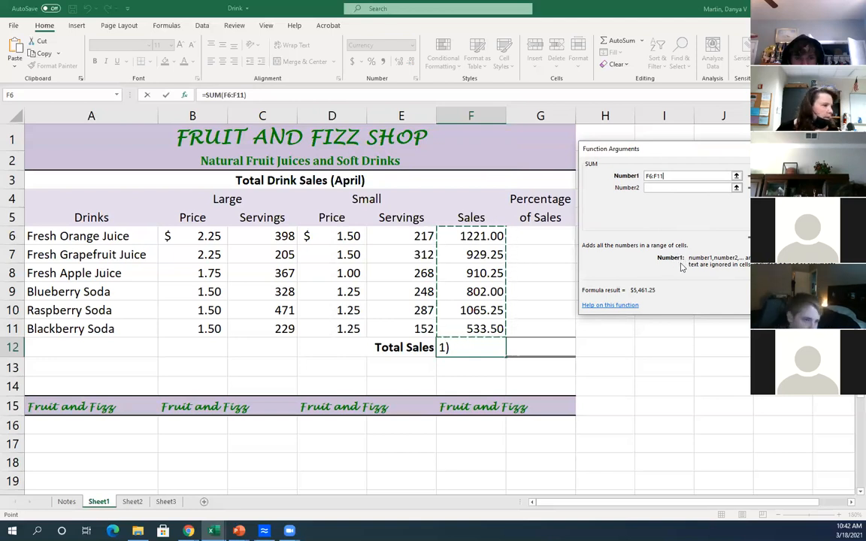
pyautogui.press('Return')
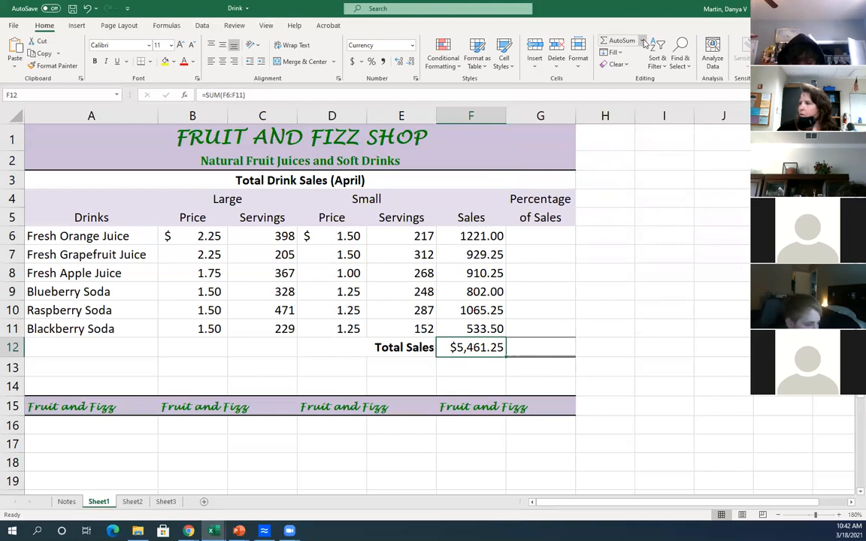
# Re-enter the Total Sales formula in F12 with AutoSum over F6:F11
pyautogui.click(643, 41)
pyautogui.click(625, 56)
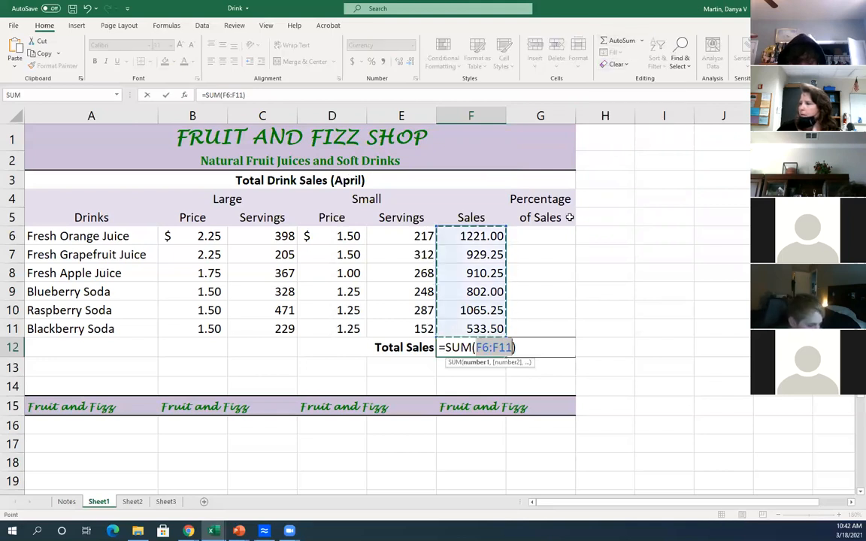
pyautogui.press('Return')
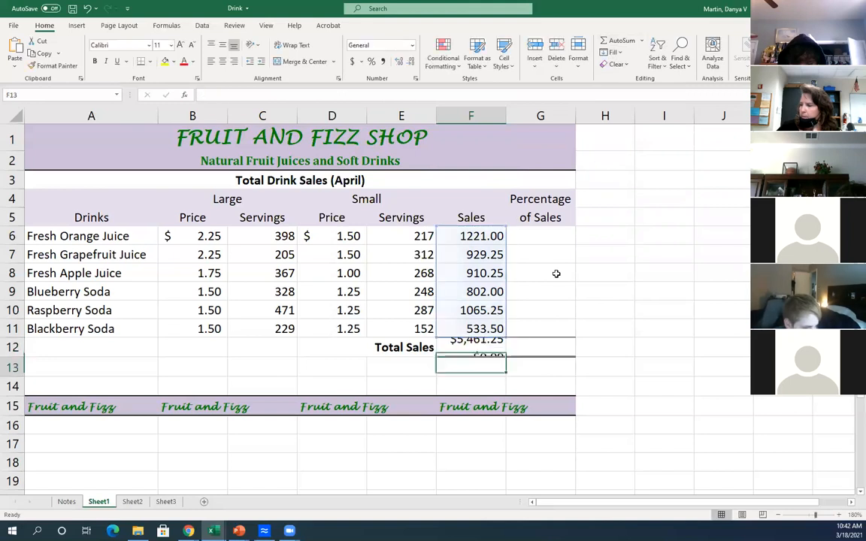
# Review the range used by the Total Sales formula in F12 without changing it
pyautogui.doubleClick(498, 347)
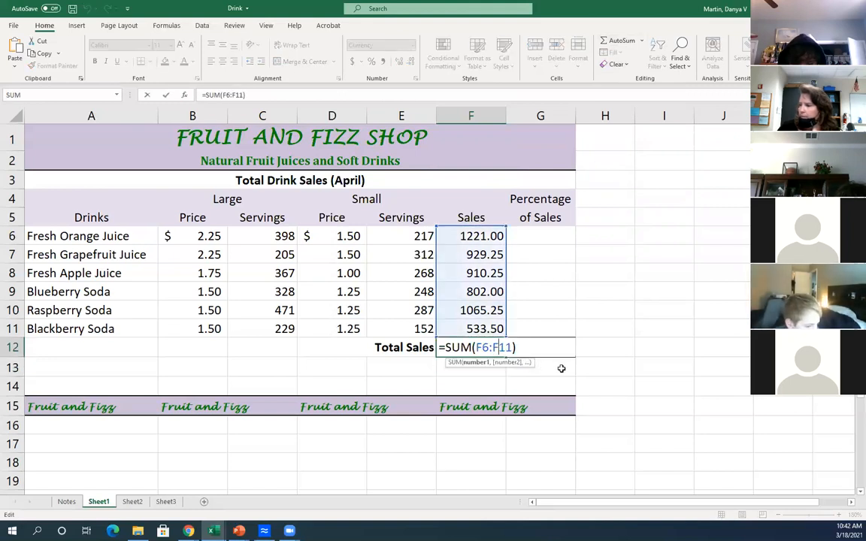
pyautogui.press('Return')
pyautogui.press('Up')
pyautogui.press('F2')
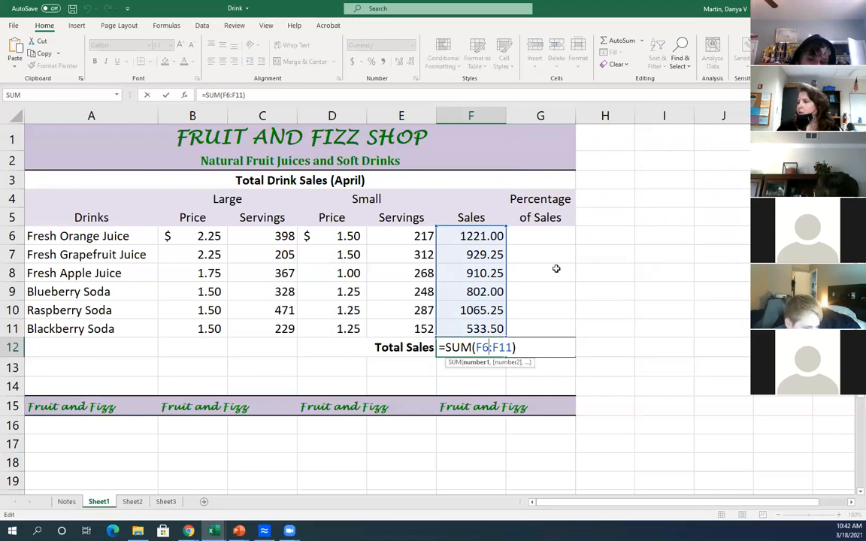
pyautogui.press('Return')
# Enter the formula =F6/F12 in G6 to calculate Fresh Orange Juice's percentage of total sales
pyautogui.click(518, 236)
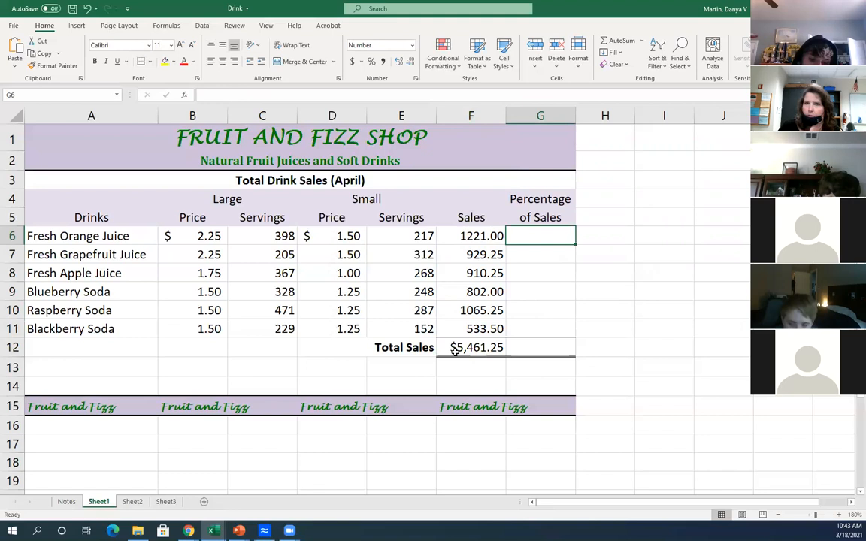
pyautogui.write('=')
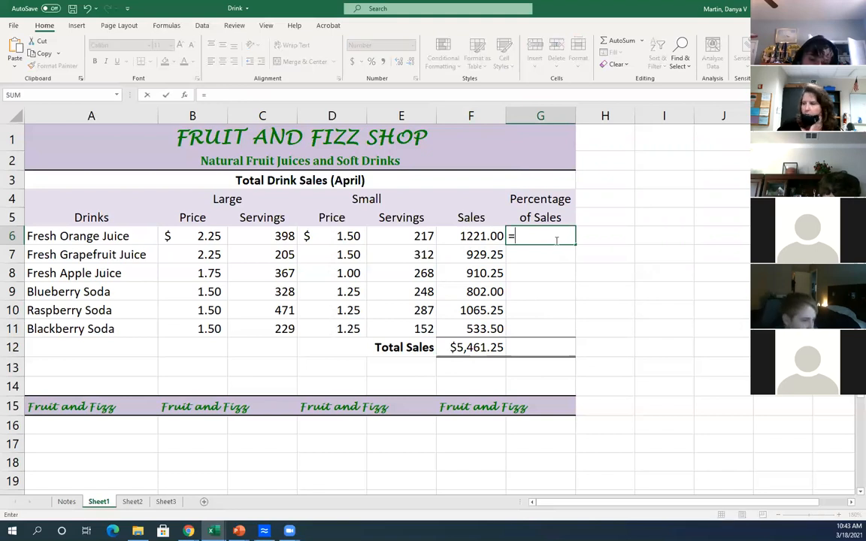
pyautogui.click(445, 235)
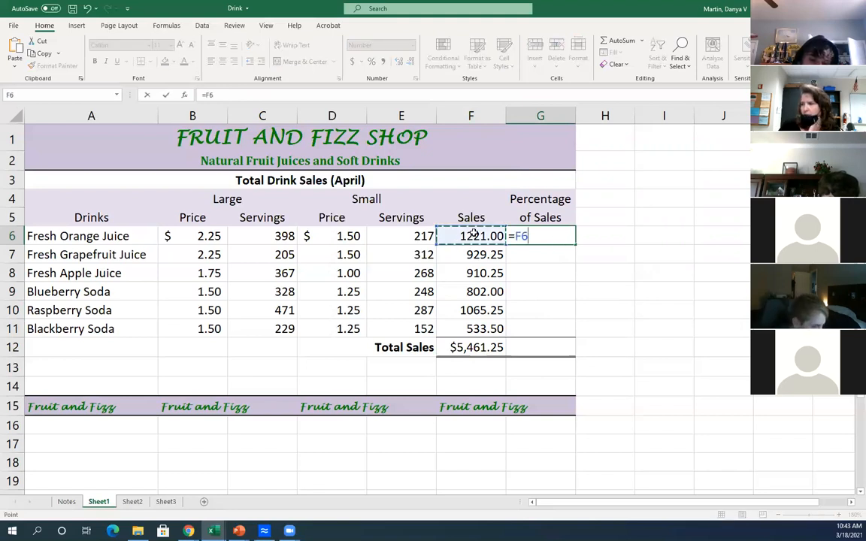
pyautogui.write('/')
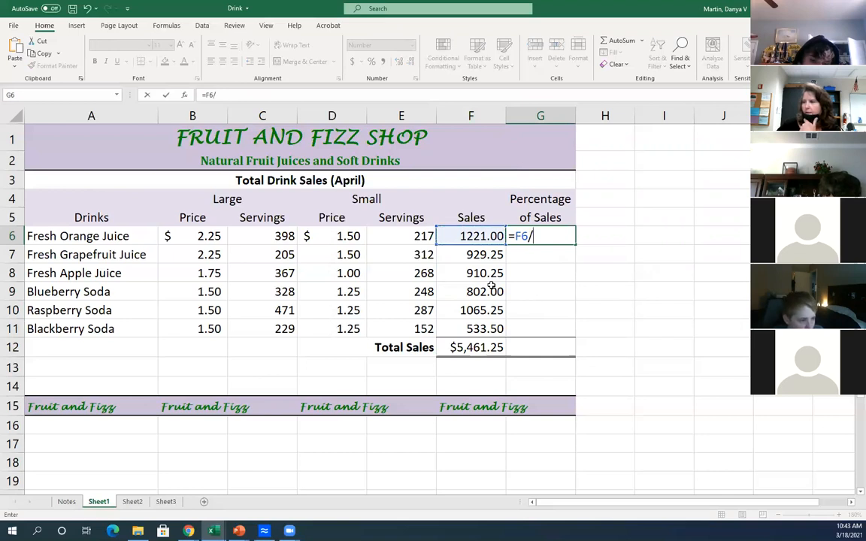
pyautogui.click(474, 346)
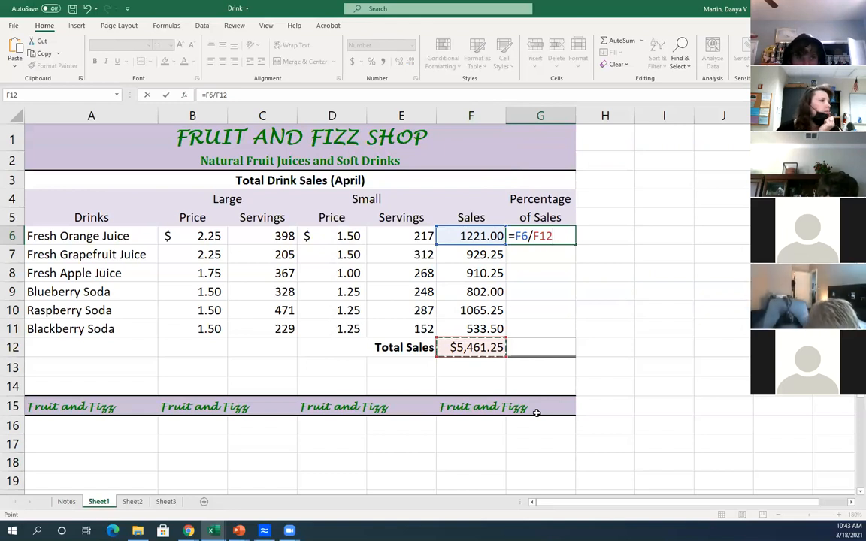
pyautogui.press('Return')
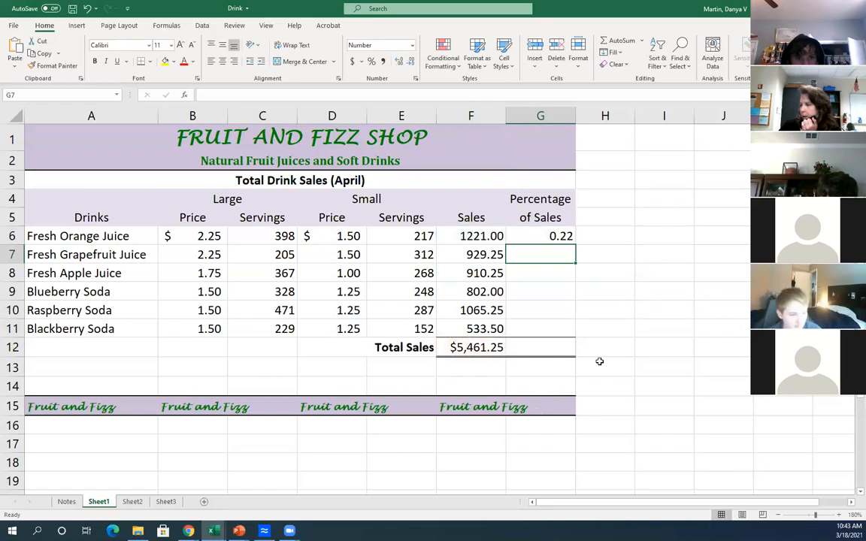
# Format the Fresh Orange Juice percentage in G6 as a percentage with one decimal place
pyautogui.click(562, 235)
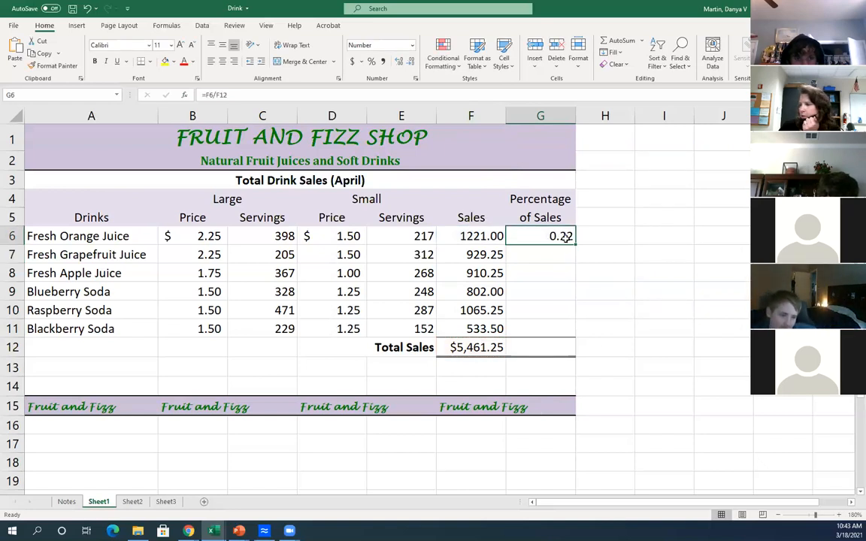
pyautogui.click(372, 62)
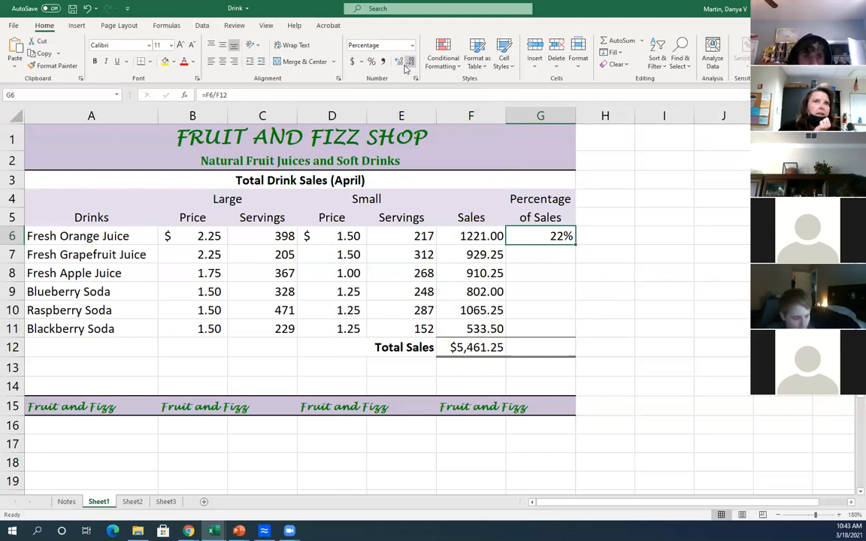
pyautogui.click(399, 63)
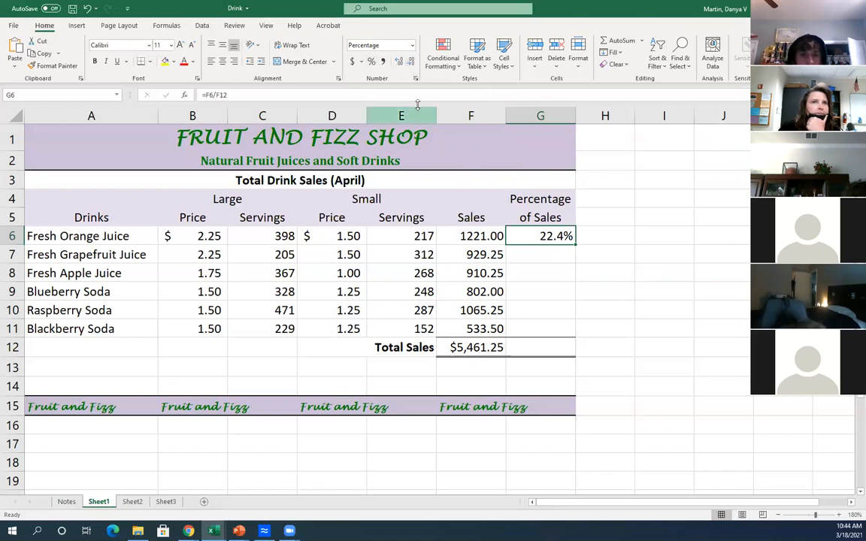
# Check the formula in G6 and fill it down through G11 for the remaining drinks
pyautogui.doubleClick(541, 236)
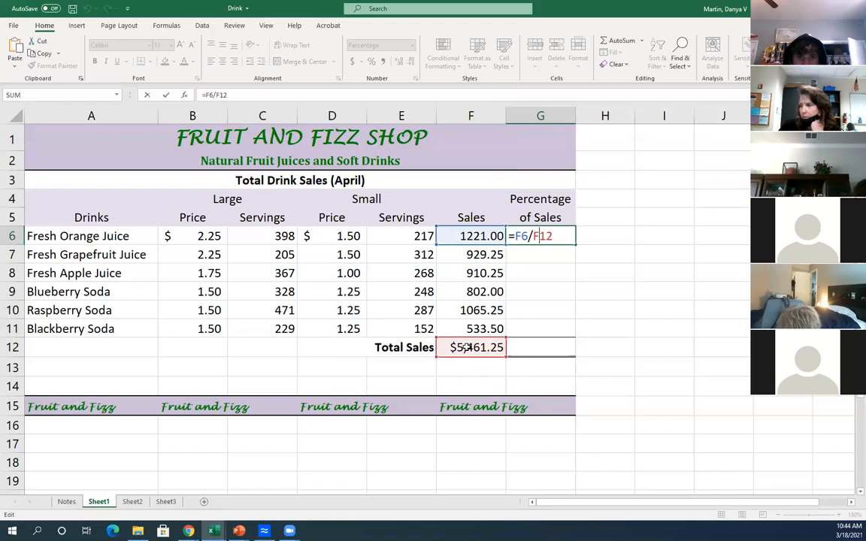
pyautogui.press('Return')
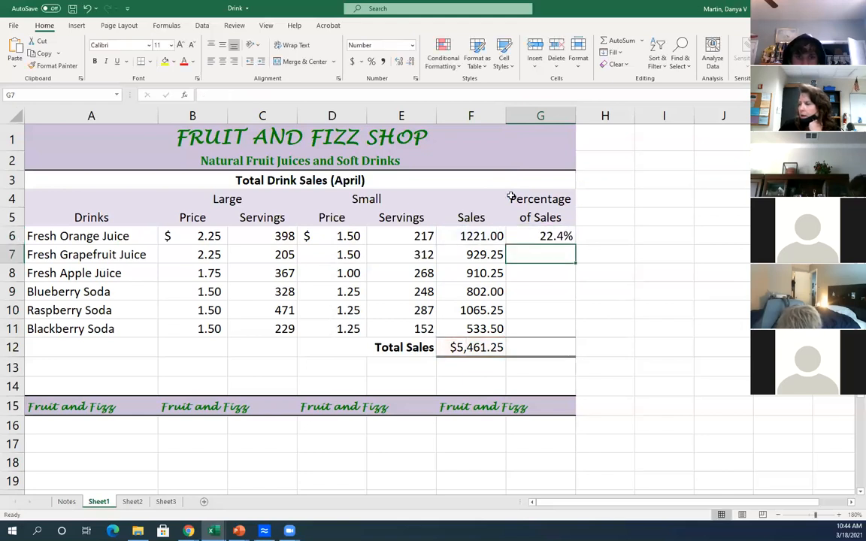
pyautogui.click(545, 237)
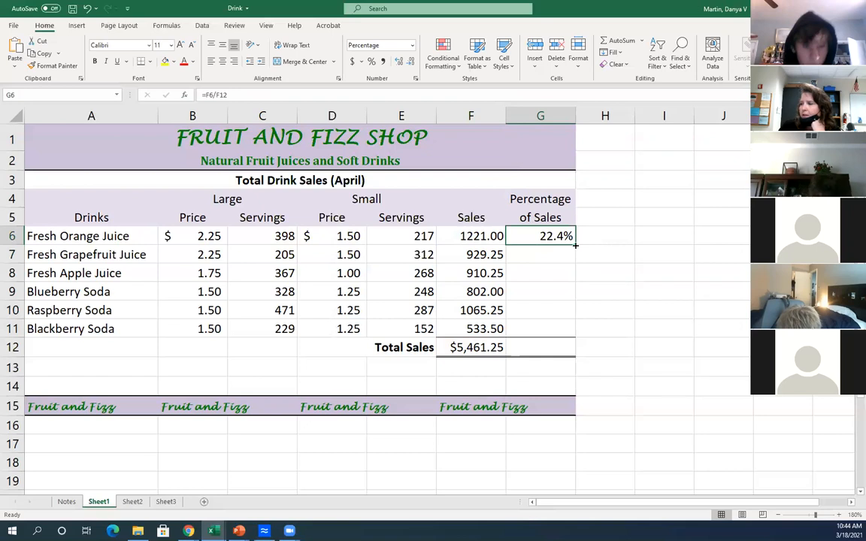
pyautogui.moveTo(575, 246); pyautogui.dragTo(576, 333)
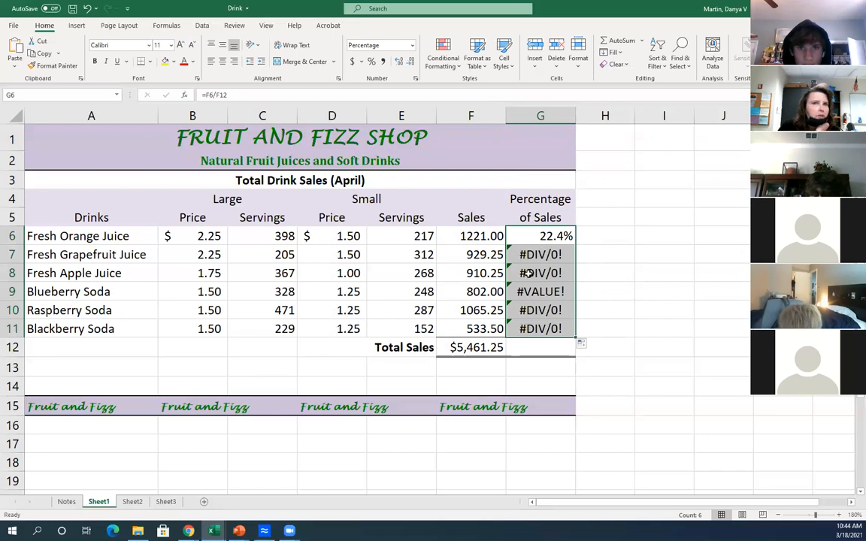
pyautogui.click(609, 270)
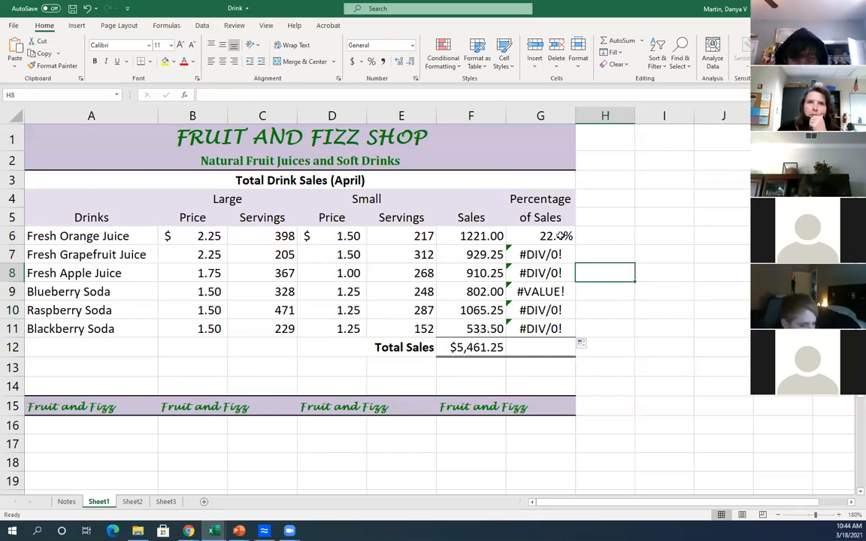
# Examine the cell references in the copied Percentage of Sales formulas in G7 and G8
pyautogui.click(546, 236)
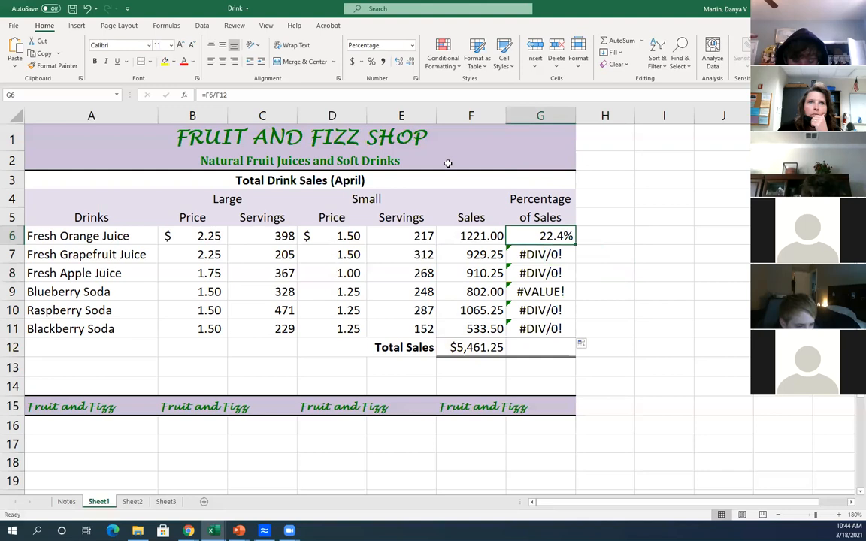
pyautogui.click(372, 63)
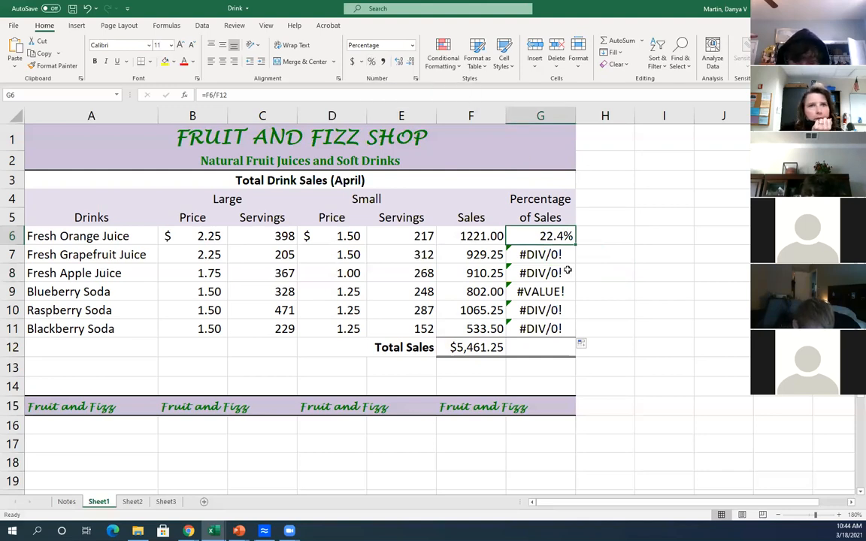
pyautogui.doubleClick(529, 256)
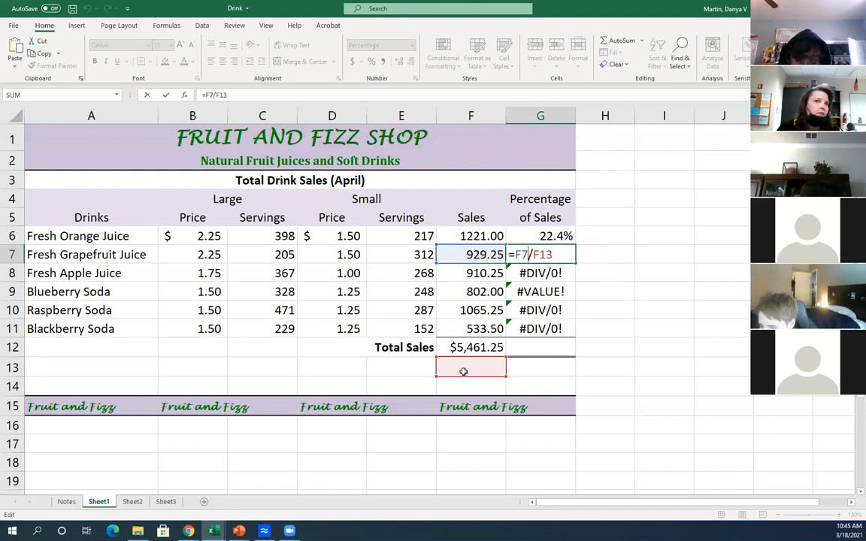
pyautogui.press('Return')
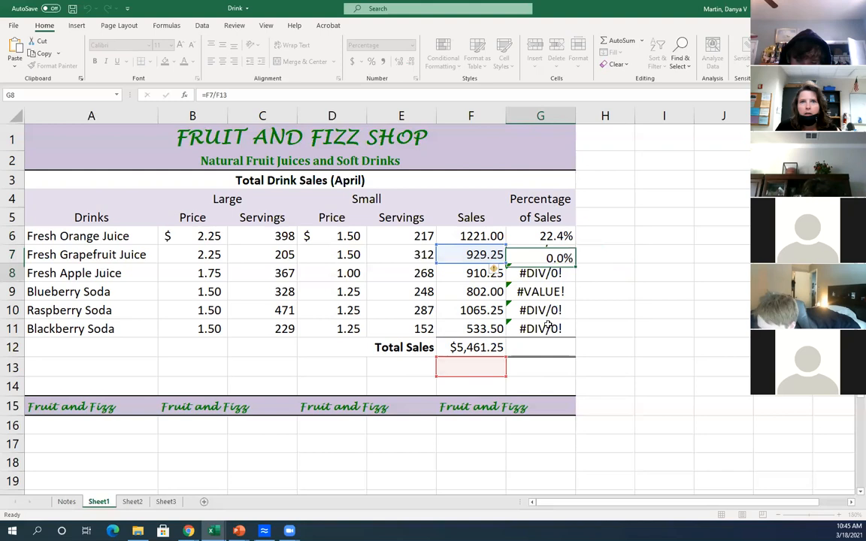
pyautogui.doubleClick(533, 273)
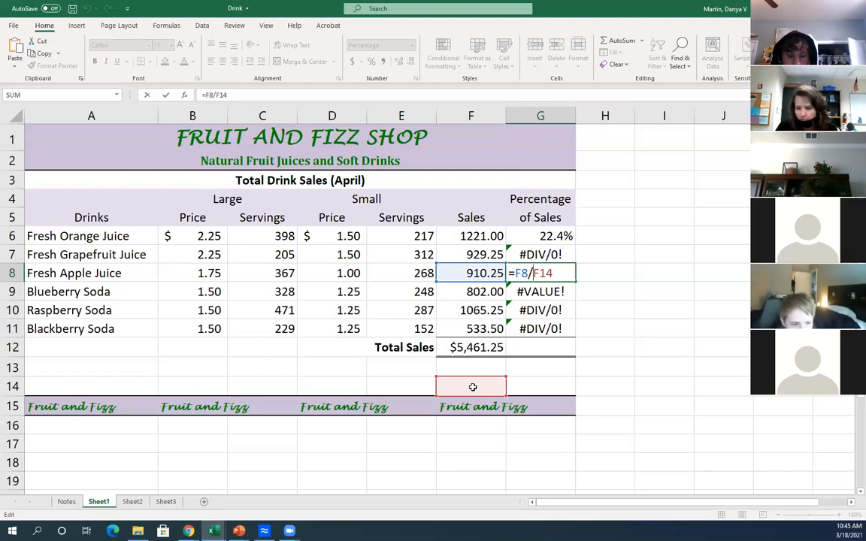
pyautogui.press('Return')
# Make the Total Sales reference in G6 absolute so the formula is =F6/$F$12
pyautogui.doubleClick(547, 236)
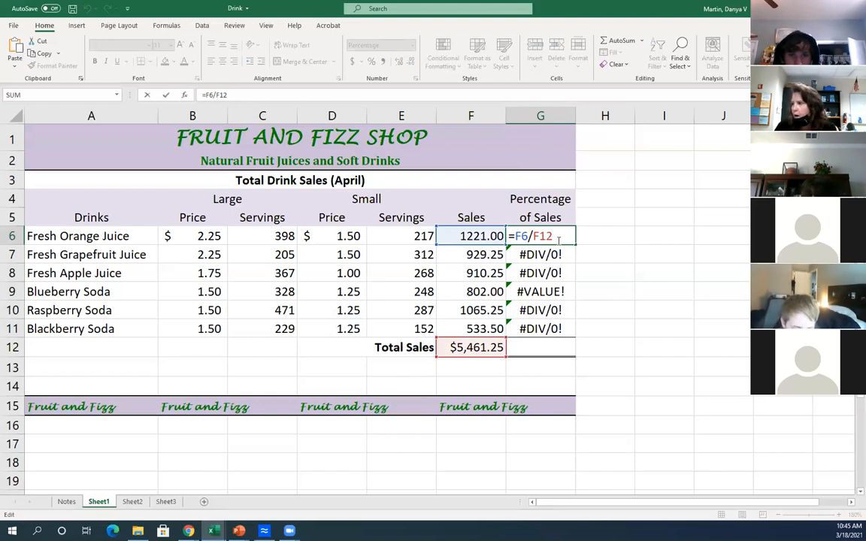
pyautogui.press('F4')
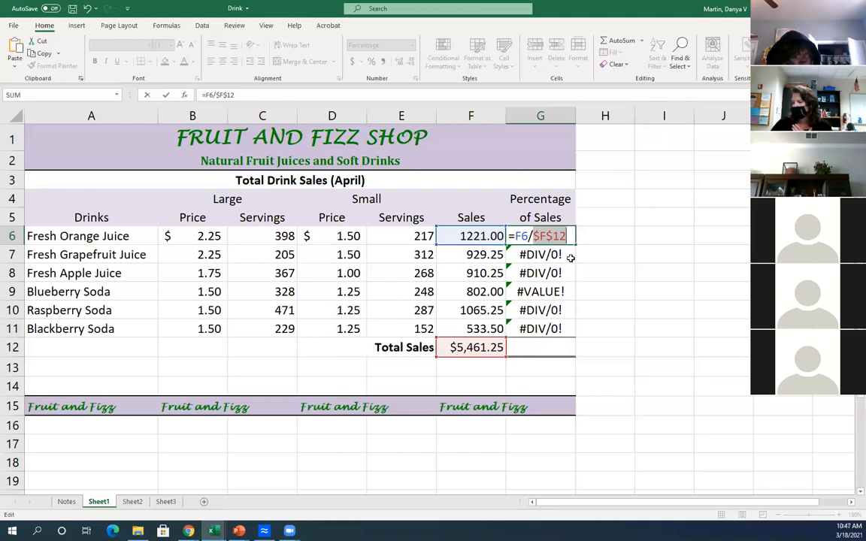
pyautogui.press('Return')
pyautogui.press('Up')
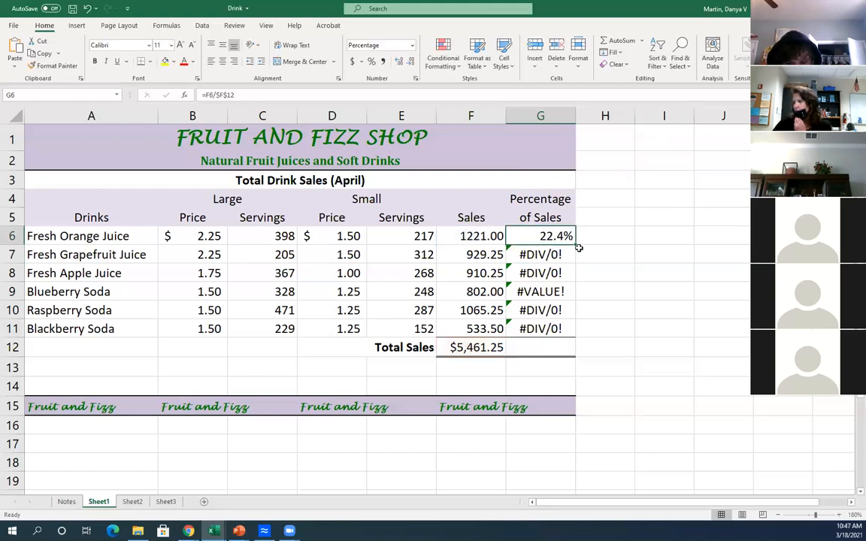
# Fill the Percentage of Sales formula from G6 down through G11 and check the formulas in G7 and G6
pyautogui.moveTo(576, 239); pyautogui.dragTo(576, 336)
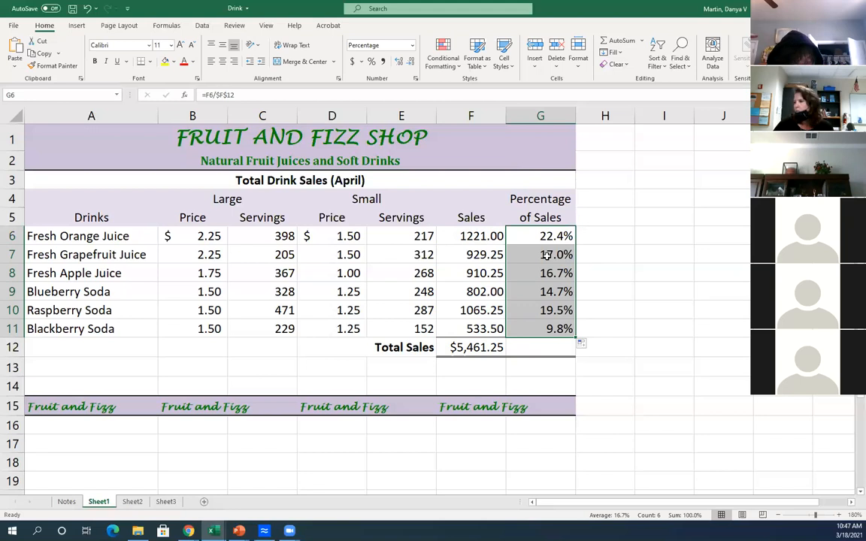
pyautogui.click(553, 255)
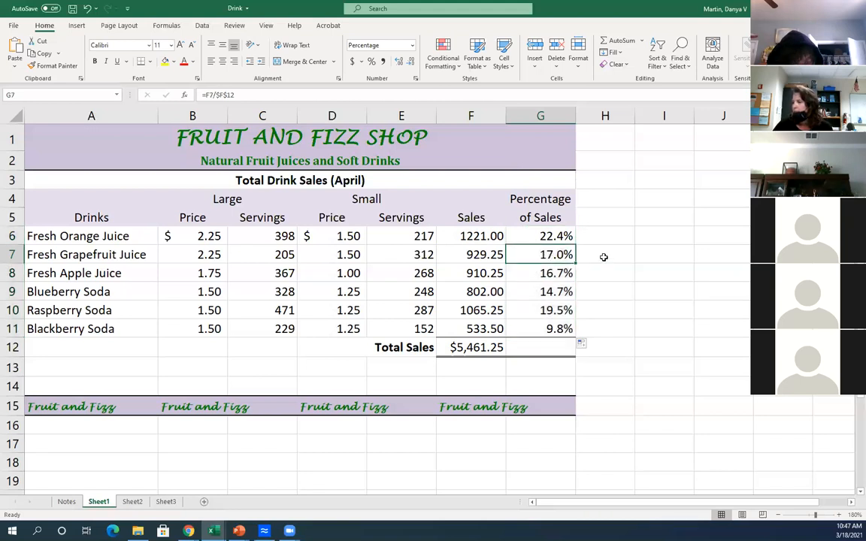
pyautogui.click(581, 234)
pyautogui.click(565, 236)
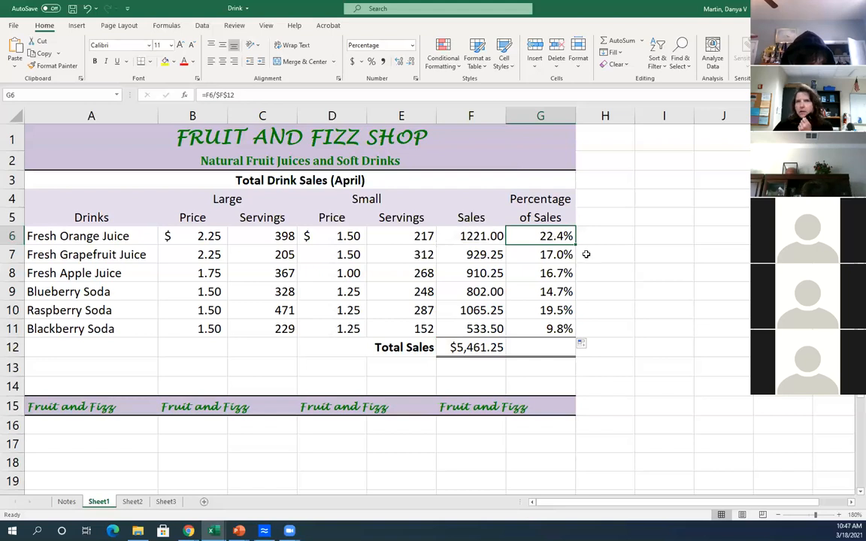
# Inspect the cell references in the copied Percentage of Sales formulas in G7, G8 and G9
pyautogui.doubleClick(555, 254)
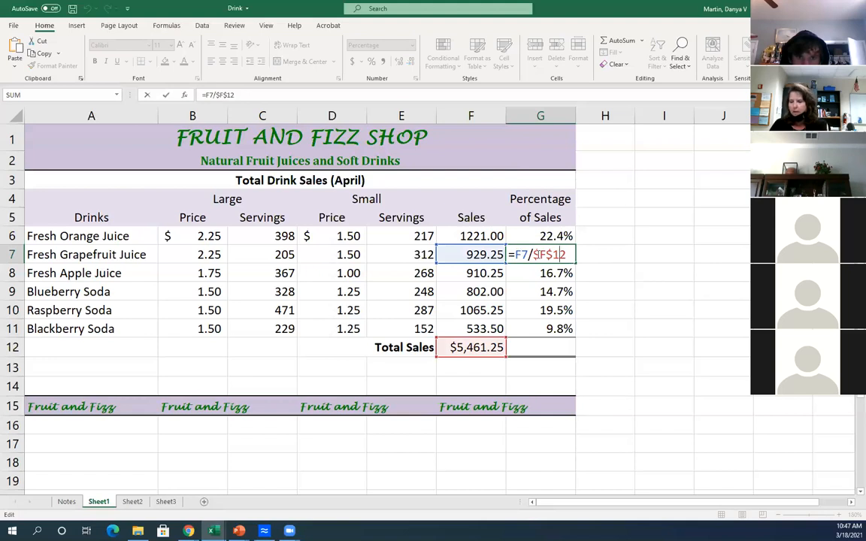
pyautogui.press('Return')
pyautogui.doubleClick(547, 273)
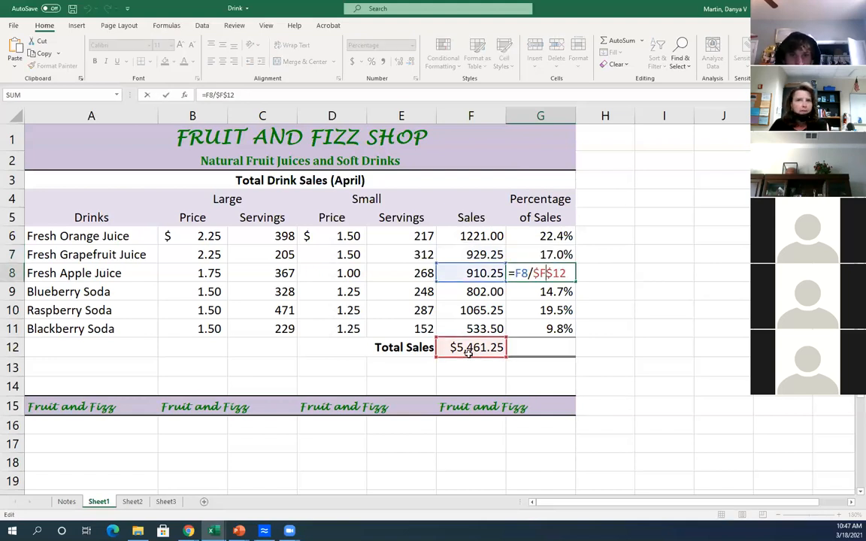
pyautogui.press('Return')
pyautogui.doubleClick(556, 292)
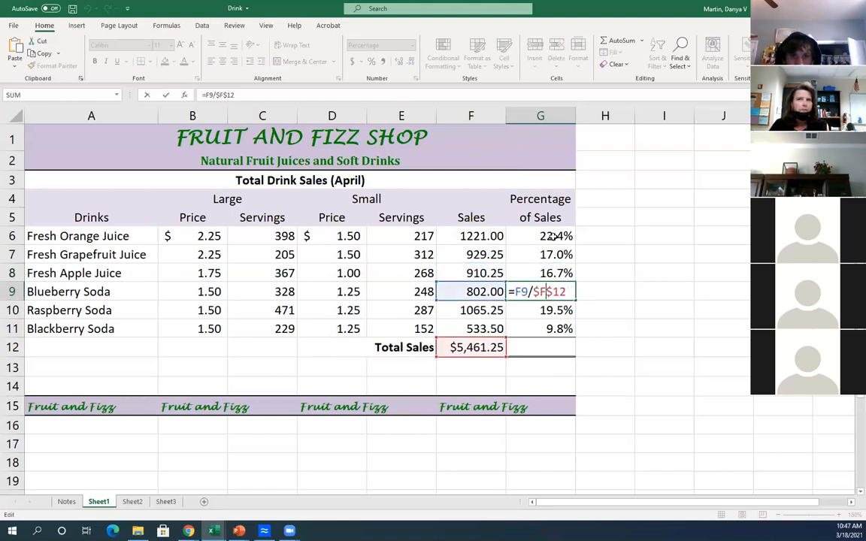
pyautogui.press('Return')
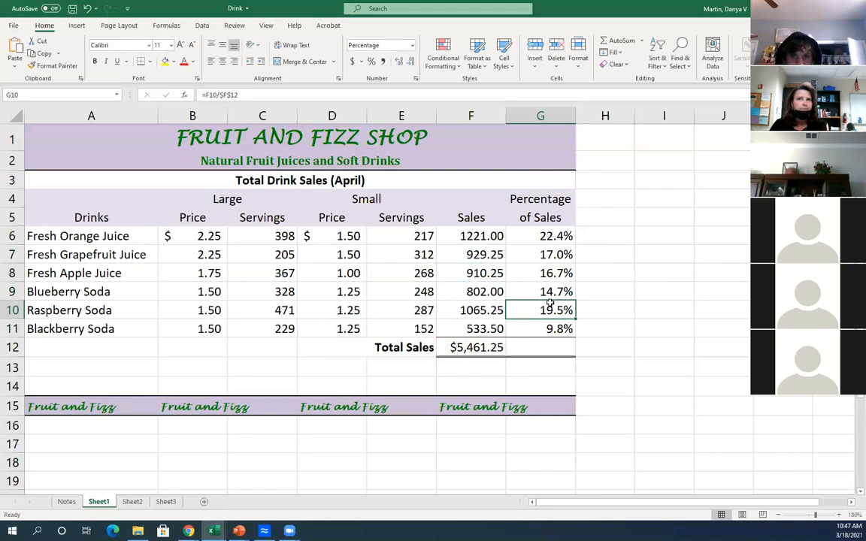
# Total the Percentage of Sales column in G12 with AutoSum
pyautogui.click(559, 328)
pyautogui.click(547, 345)
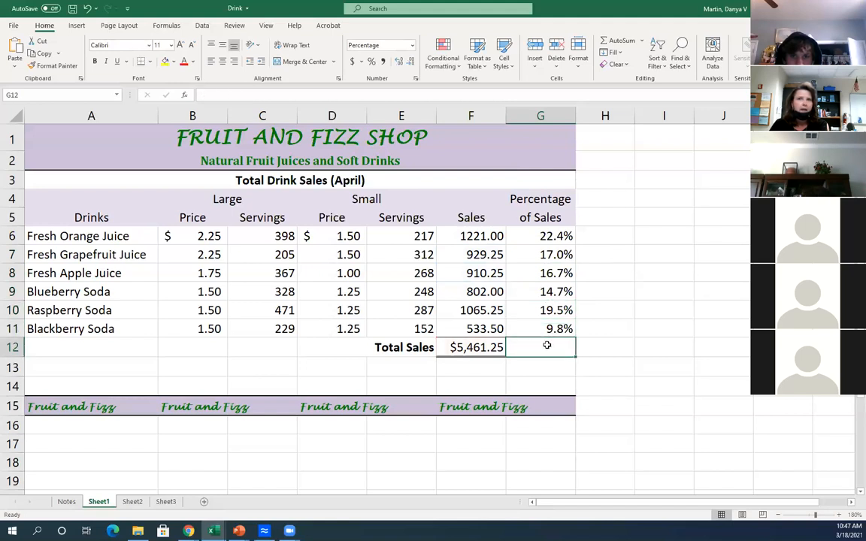
pyautogui.click(624, 43)
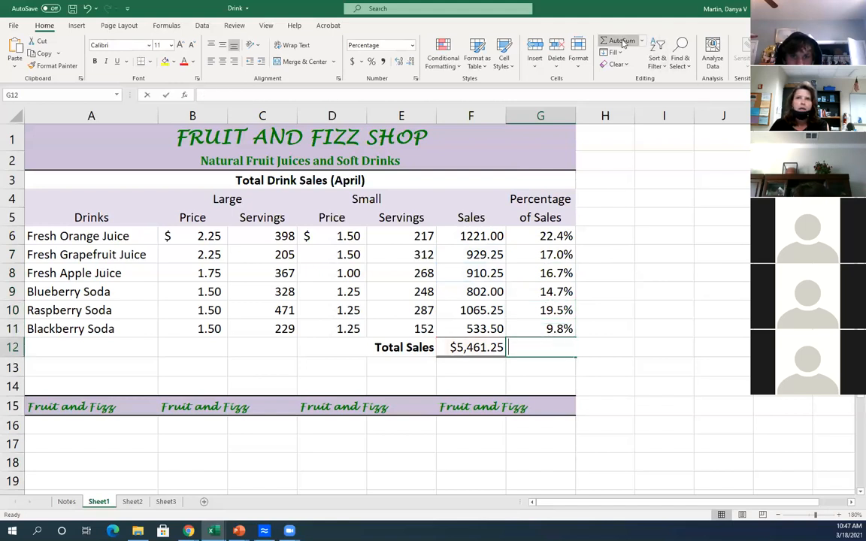
pyautogui.press('Return')
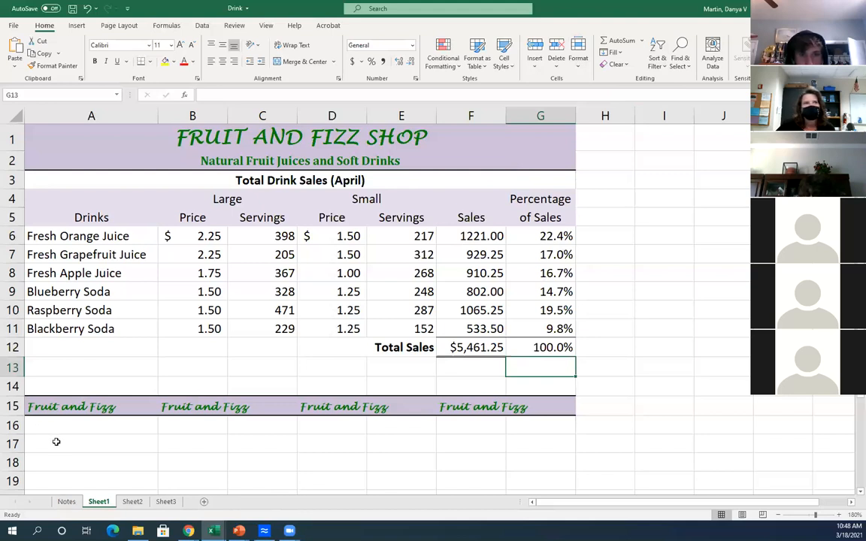
pyautogui.click(249, 442)
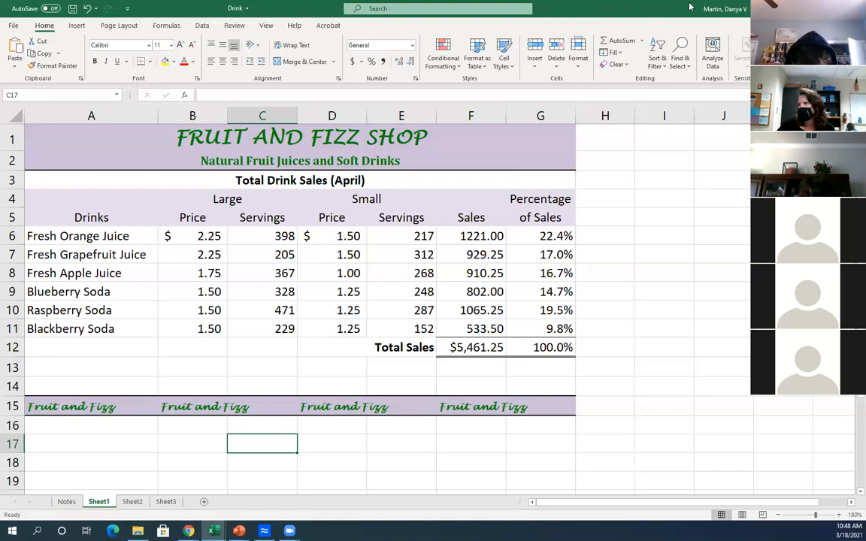
# Minimize the Drink workbook and start the Function Formulas slide show in PowerPoint
pyautogui.click(808, 8)
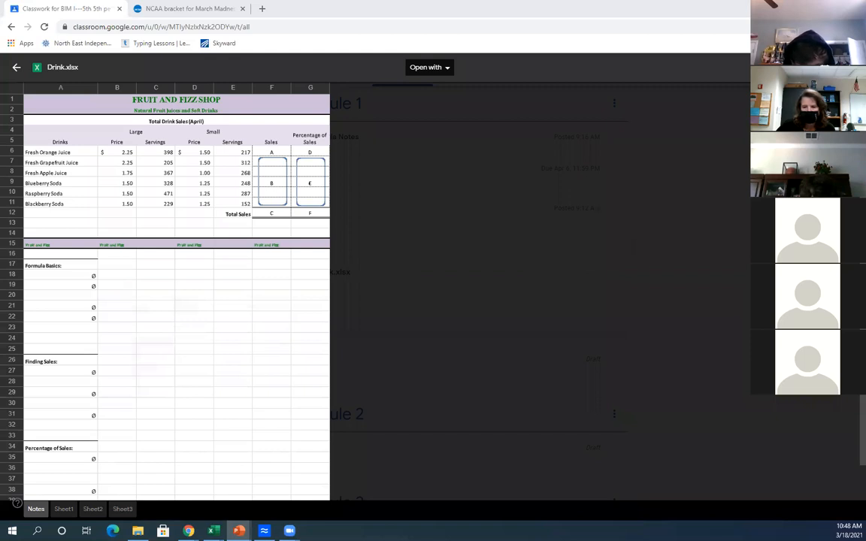
pyautogui.click(808, 8)
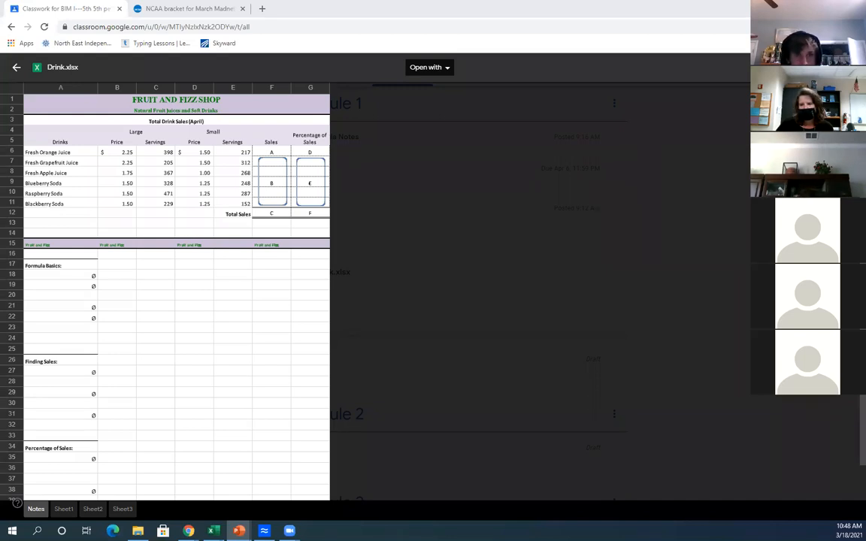
pyautogui.press('F5')
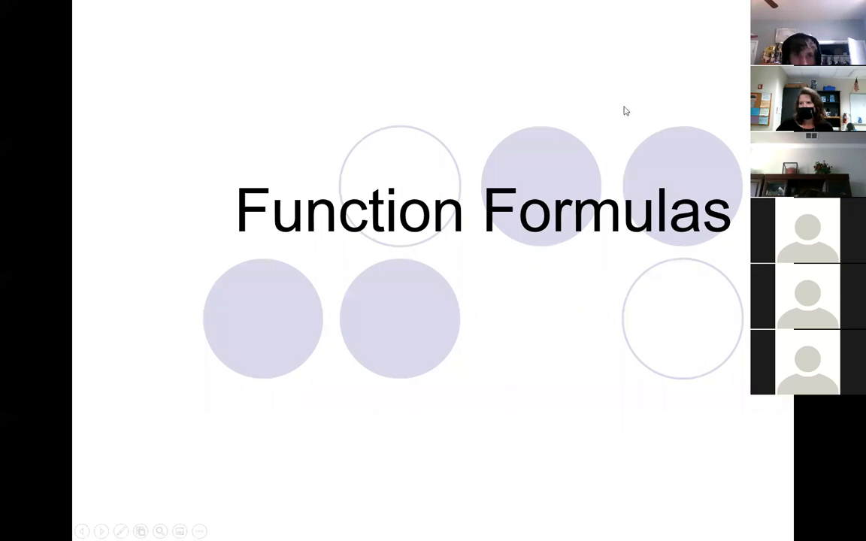
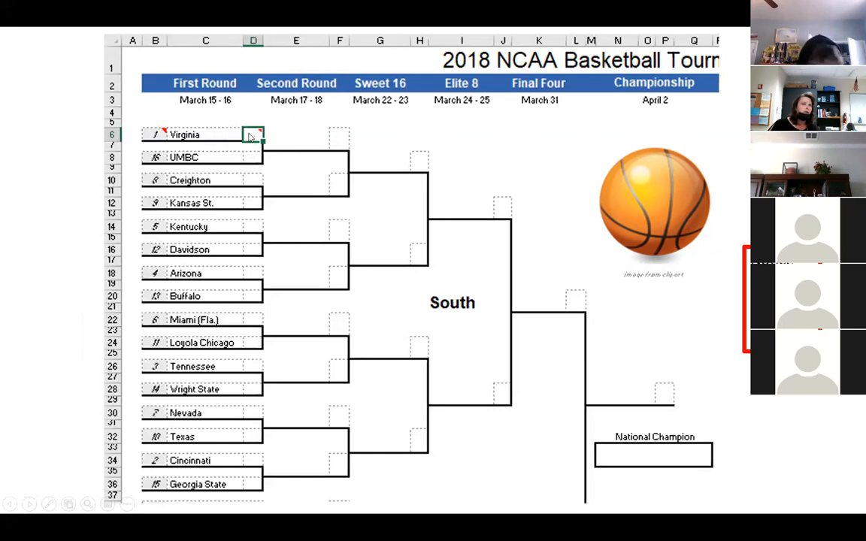
# Advance the slide show through the bracket layout animation, end the show and minimize PowerPoint
pyautogui.click(381, 149)
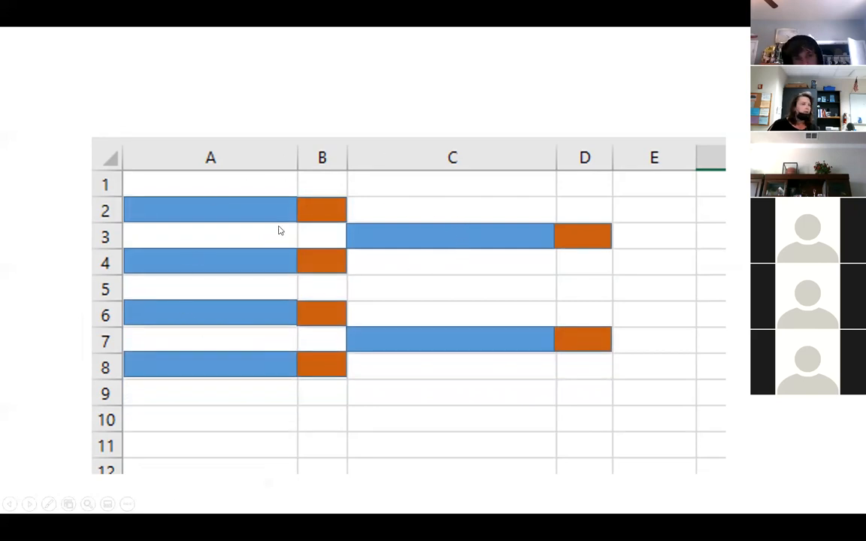
pyautogui.click(318, 326)
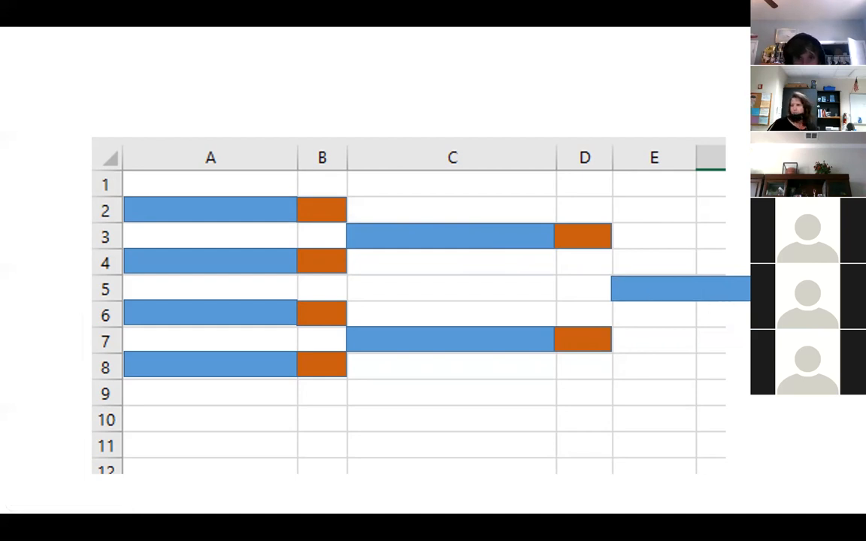
pyautogui.press('Escape')
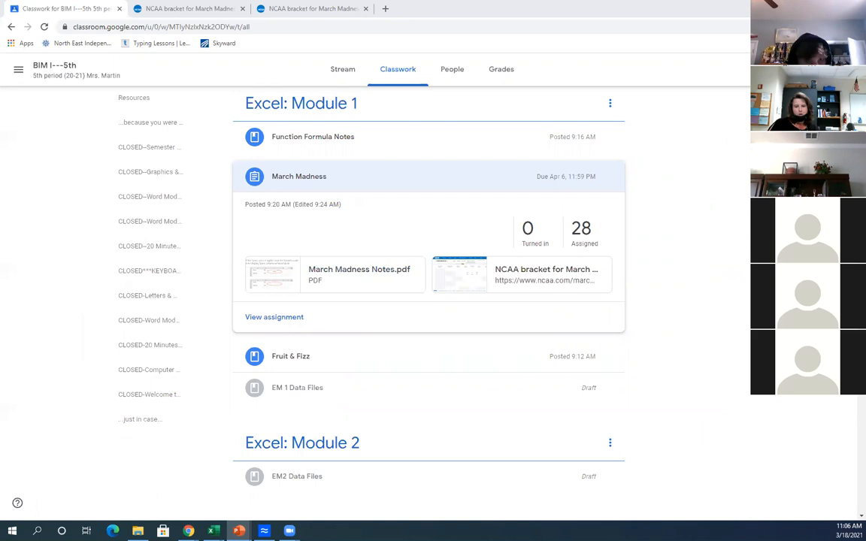
pyautogui.click(807, 8)
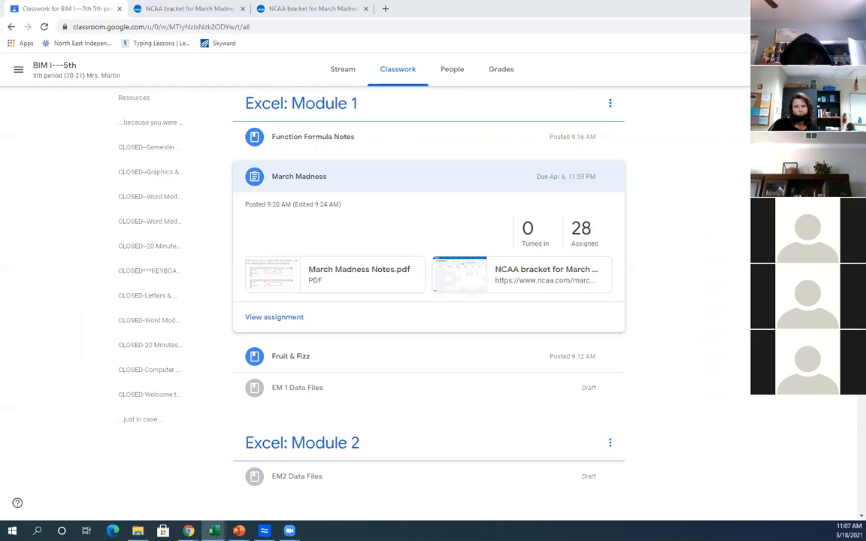
# Switch to the March Madness Bracket mine workbook in Excel and look over the Sheet1 bracket, including the first matchup in B6:D8
pyautogui.click(213, 531)
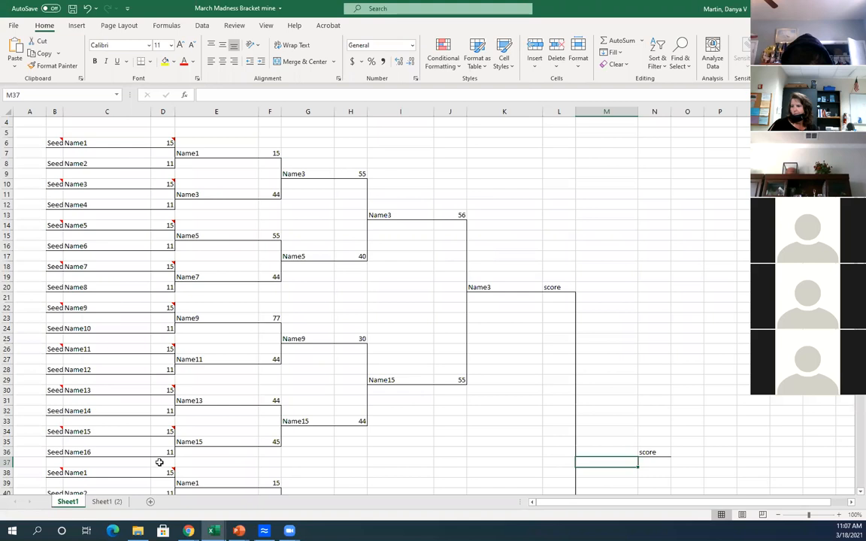
pyautogui.scroll(1, 186, 319)
pyautogui.scroll(-1, 184, 316)
pyautogui.scroll(1, 184, 316)
pyautogui.scroll(-4, 300, 399)
pyautogui.scroll(-11, 301, 397)
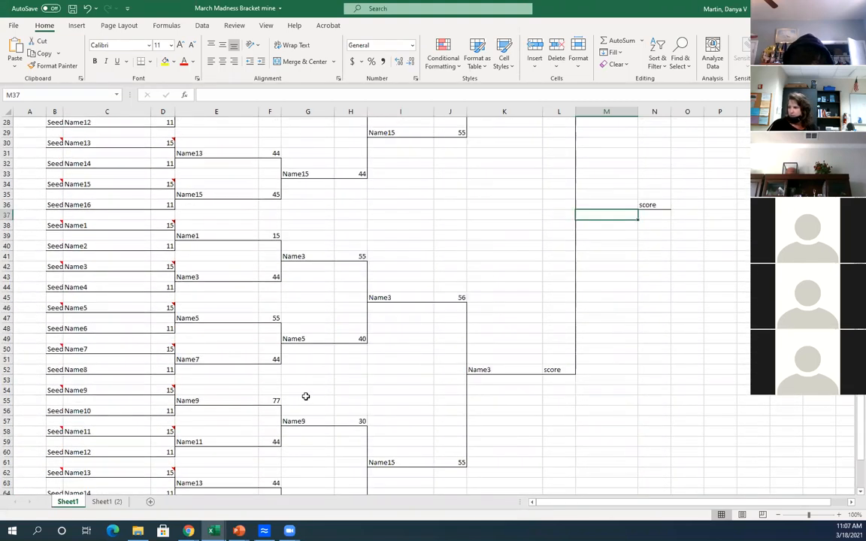
pyautogui.scroll(9, 305, 392)
pyautogui.scroll(1, 305, 390)
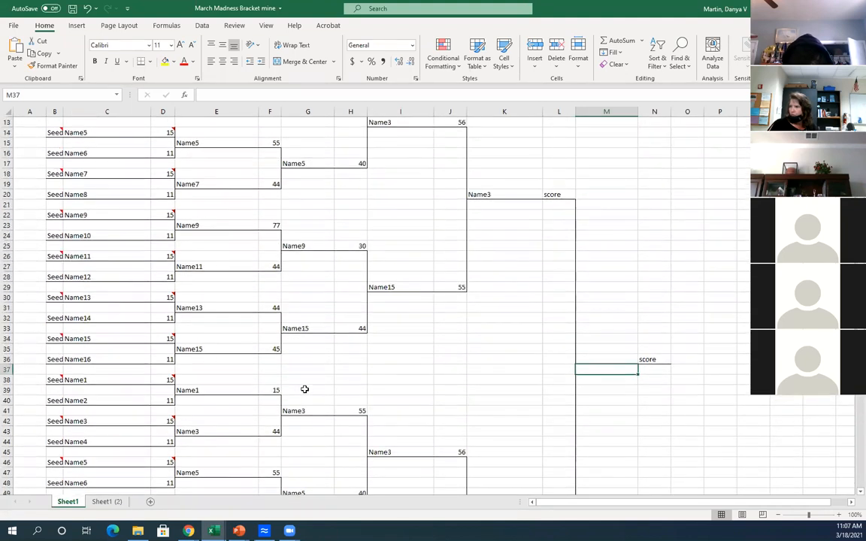
pyautogui.scroll(-4, 304, 389)
pyautogui.scroll(3, 304, 387)
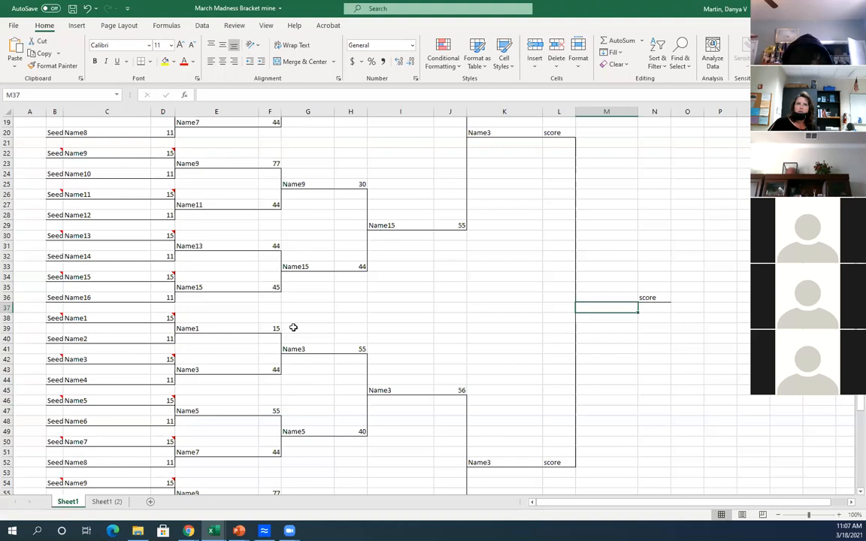
pyautogui.scroll(3, 413, 326)
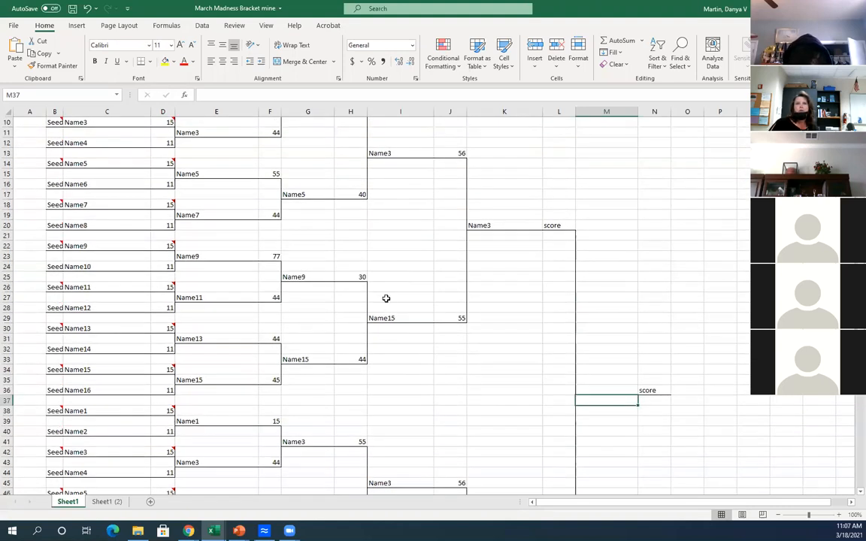
pyautogui.scroll(3, 252, 260)
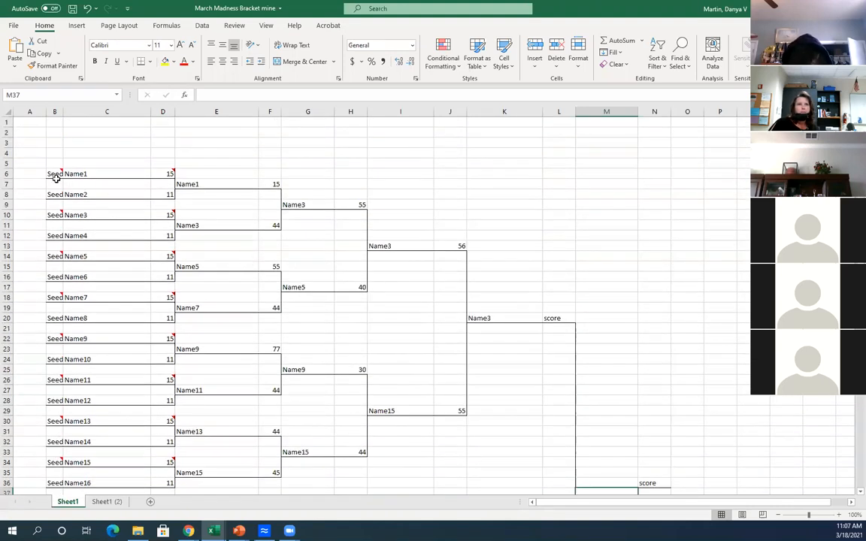
pyautogui.moveTo(48, 170)
pyautogui.moveTo(50, 173); pyautogui.dragTo(168, 195)
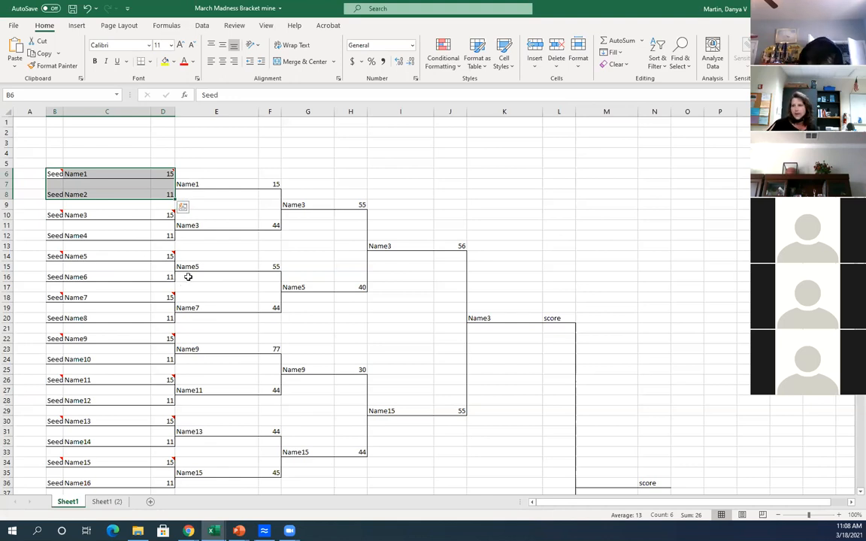
# Open the Sheet1 (2) worksheet, enlarge it to 180% and select the Seed cell of the first matchup in B6
pyautogui.click(103, 502)
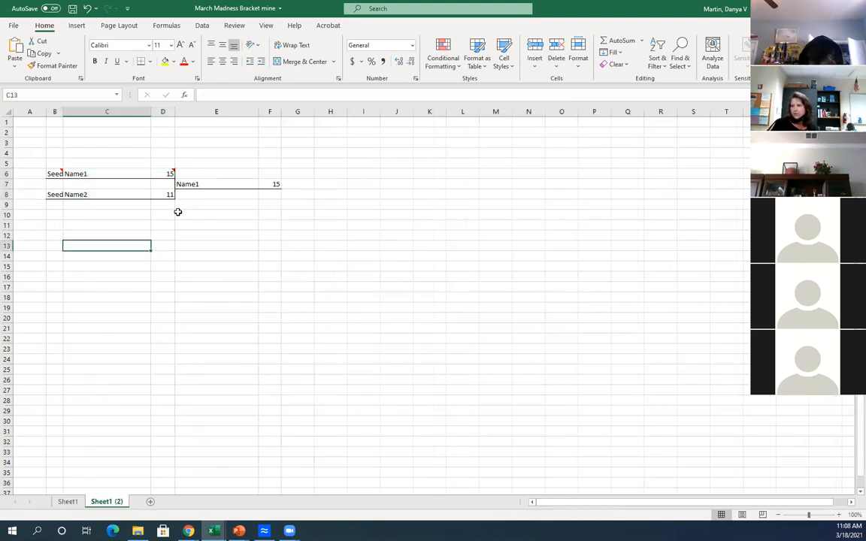
pyautogui.click(179, 214)
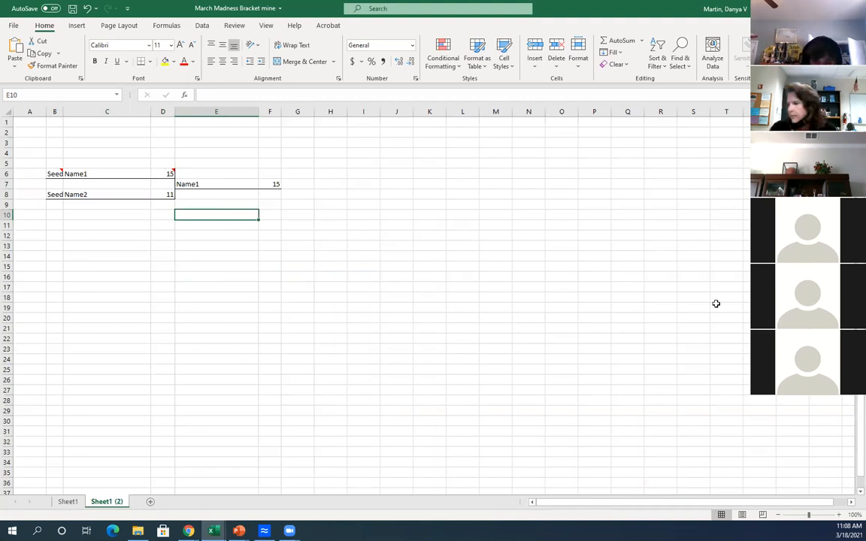
pyautogui.click(840, 515)
pyautogui.click(840, 516)
pyautogui.click(840, 516)
pyautogui.click(840, 515)
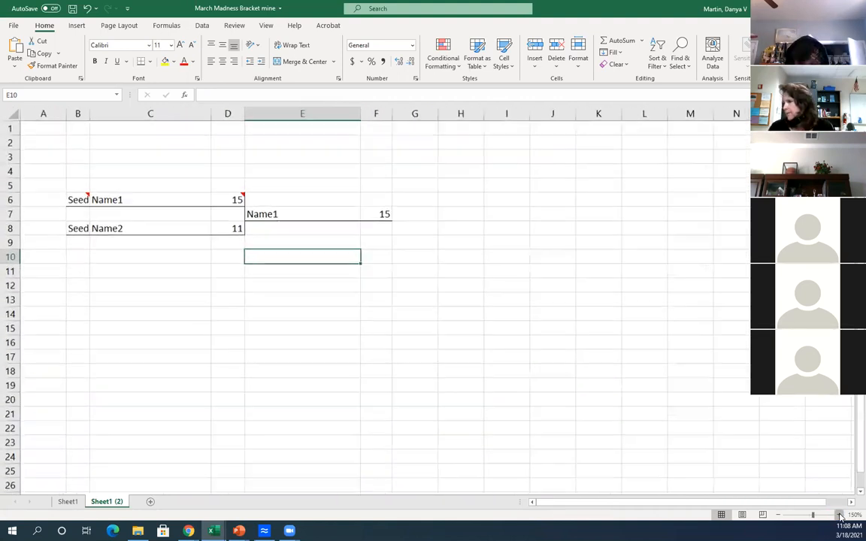
pyautogui.click(840, 516)
pyautogui.click(840, 516)
pyautogui.click(840, 515)
pyautogui.click(840, 516)
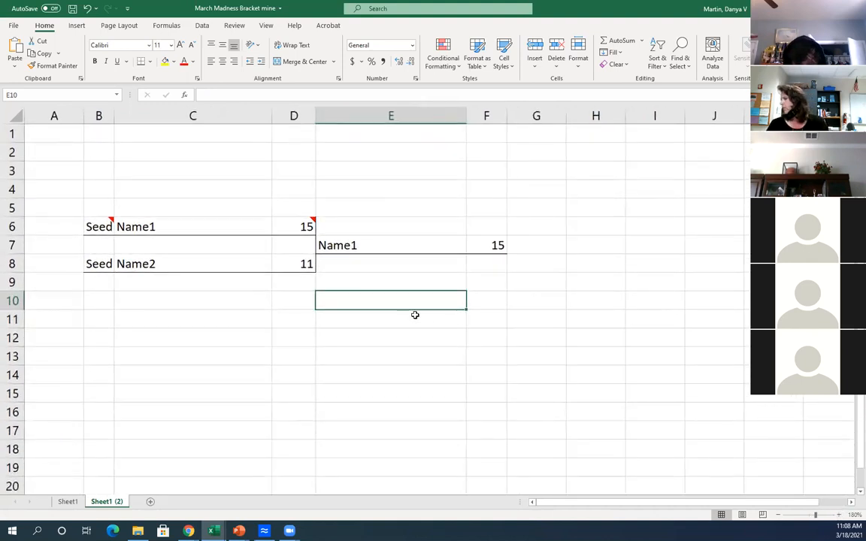
pyautogui.click(101, 225)
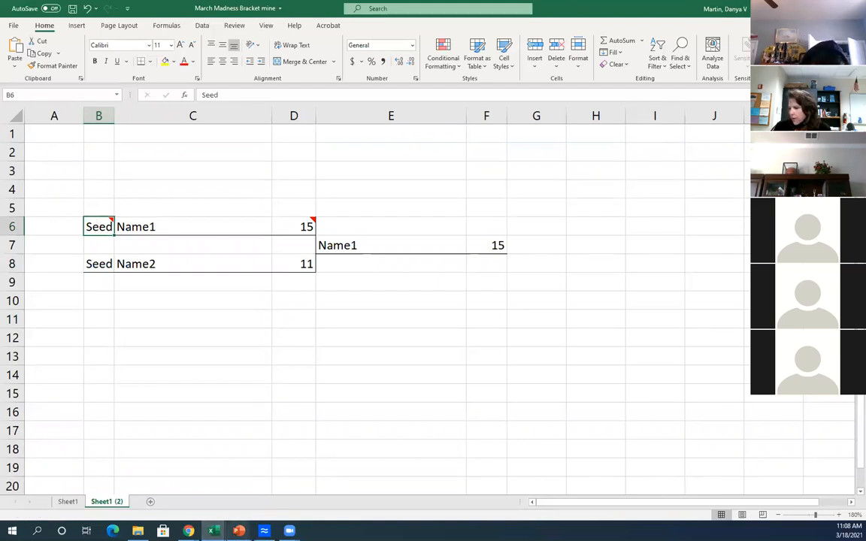
# Switch to the NCAA bracket page in Chrome to examine the first-round matchups, and return to the March Madness Bracket mine workbook with C6 selected
pyautogui.moveTo(189, 531)
pyautogui.moveTo(129, 500)
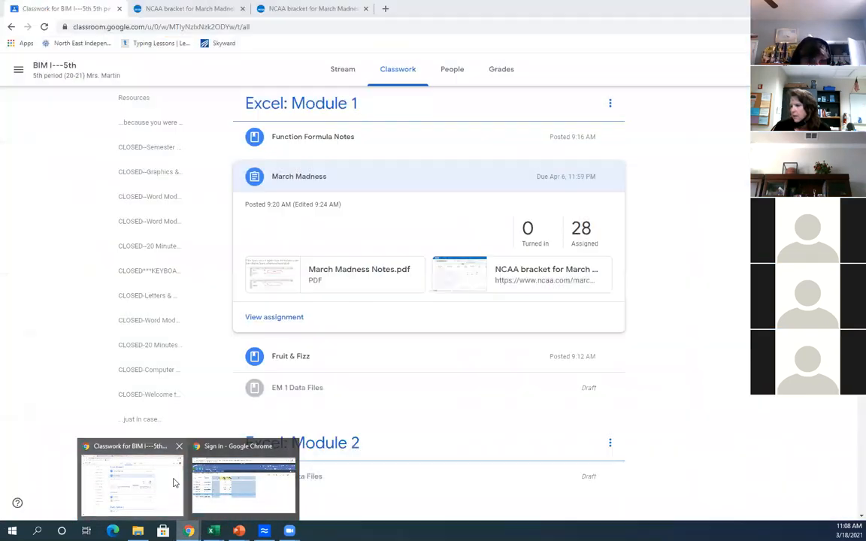
pyautogui.click(155, 445)
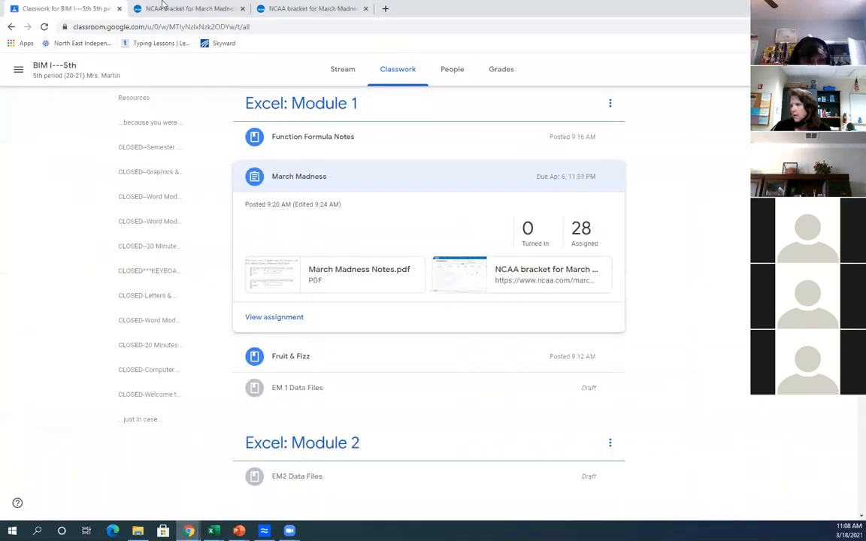
pyautogui.click(311, 9)
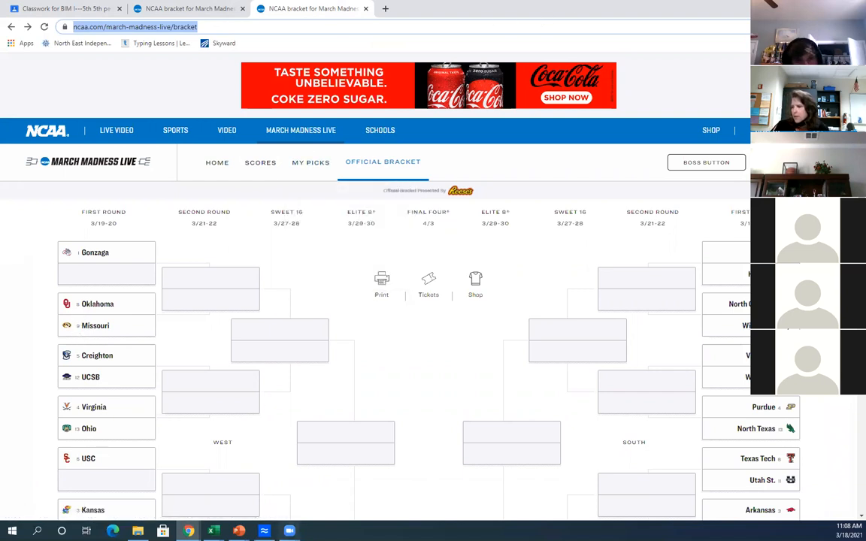
pyautogui.click(213, 531)
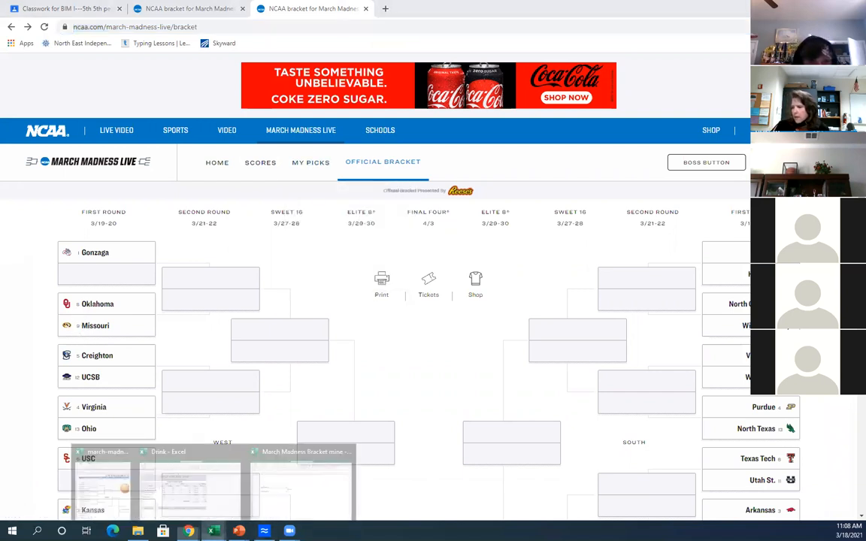
pyautogui.click(301, 490)
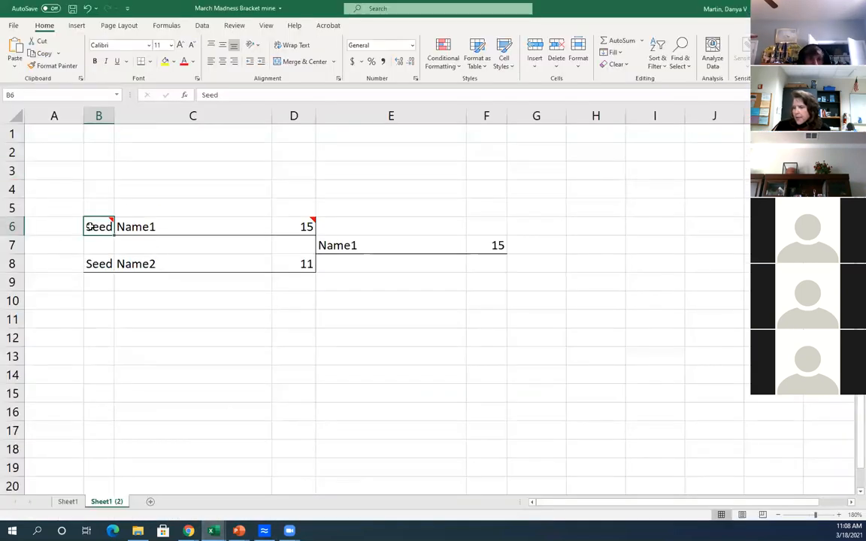
pyautogui.click(156, 226)
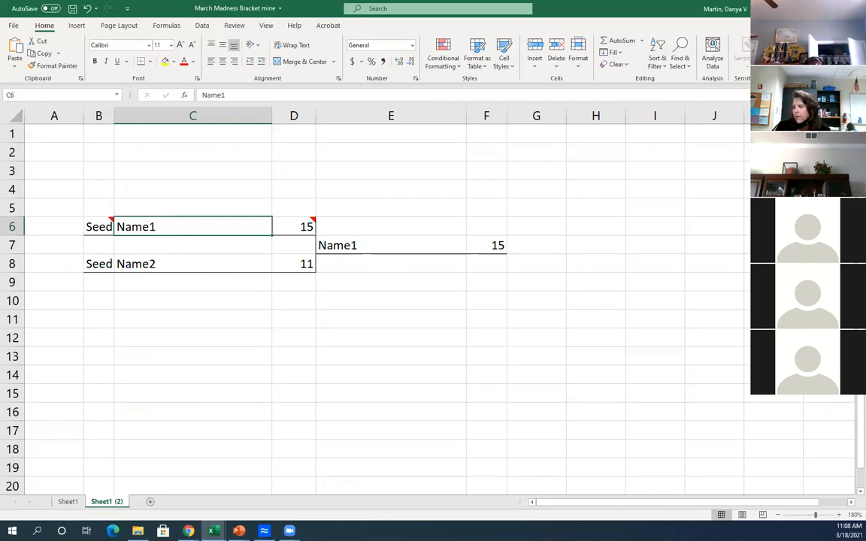
pyautogui.click(188, 531)
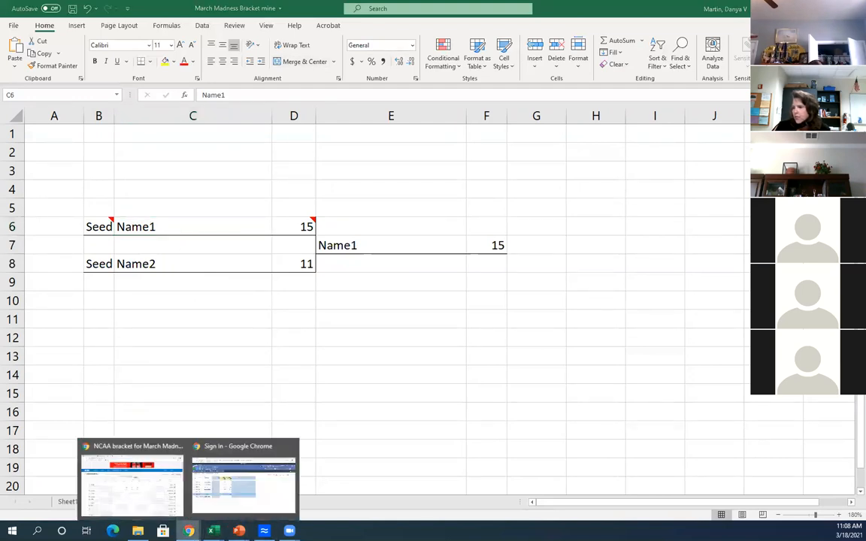
pyautogui.click(134, 483)
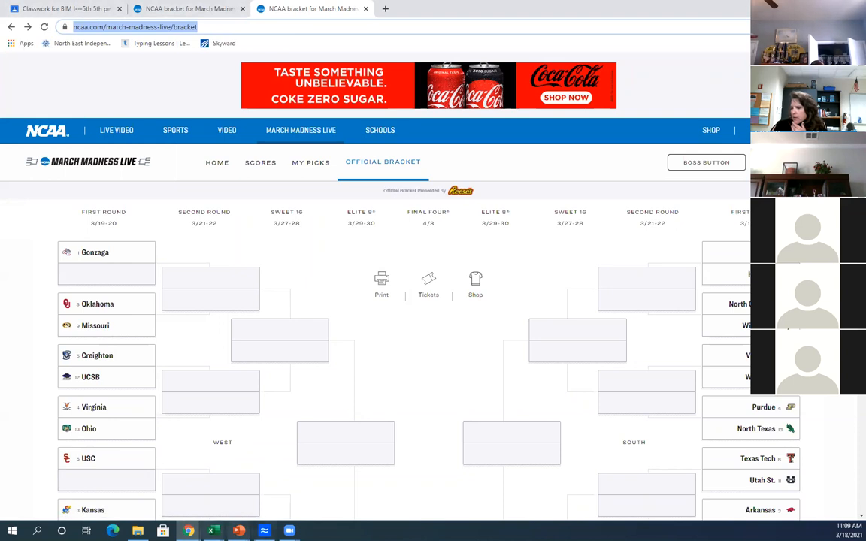
pyautogui.moveTo(213, 531)
pyautogui.click(270, 443)
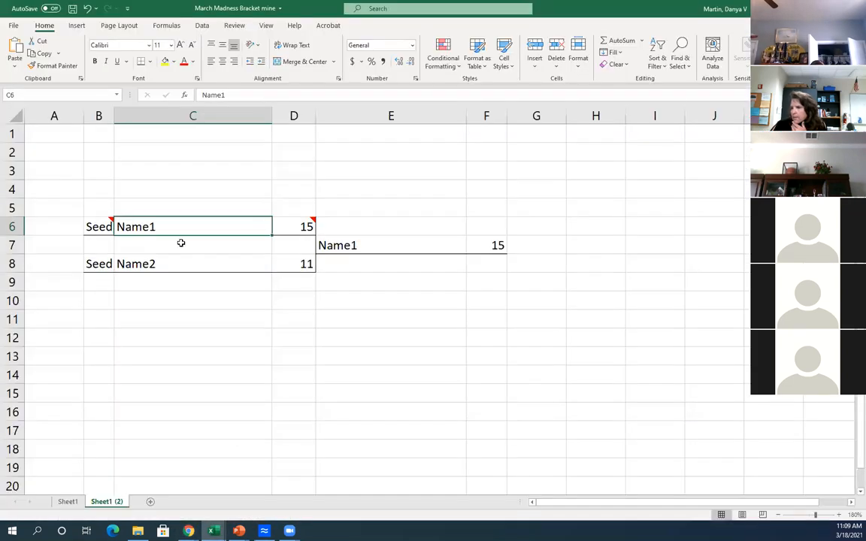
# Fill in the first matchup's team names with Oklahoma in C6 and Missouri in C8
pyautogui.write('Oklanh')
pyautogui.press('BackSpace')
pyautogui.press('BackSpace')
pyautogui.write('homa')
pyautogui.press('Return')
pyautogui.press('Return')
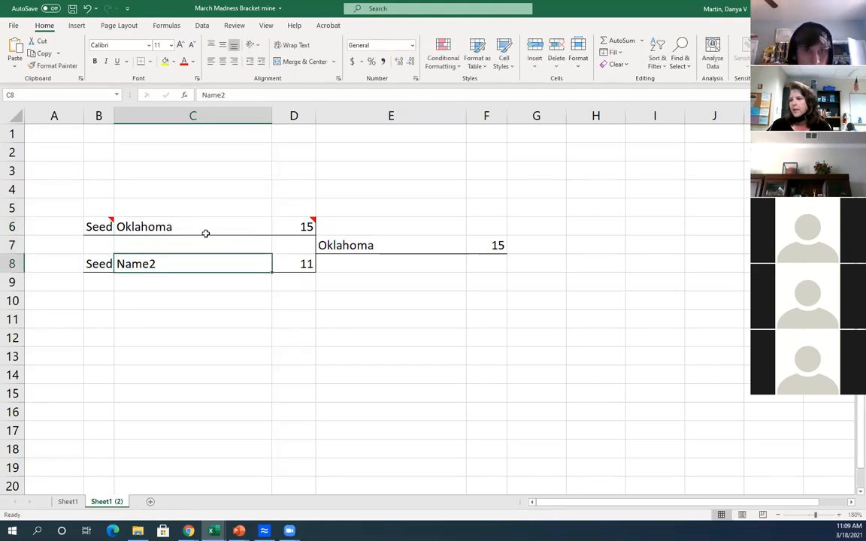
pyautogui.write('Missourit')
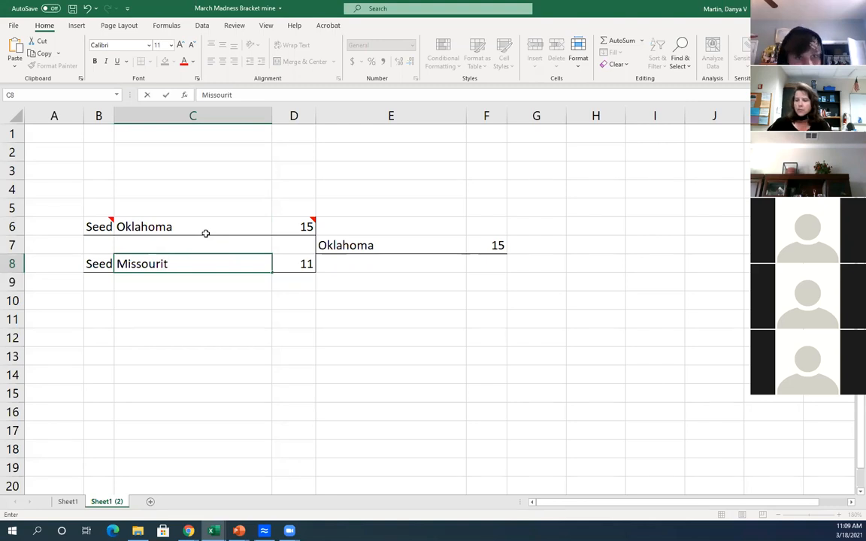
pyautogui.press('BackSpace')
pyautogui.press('Return')
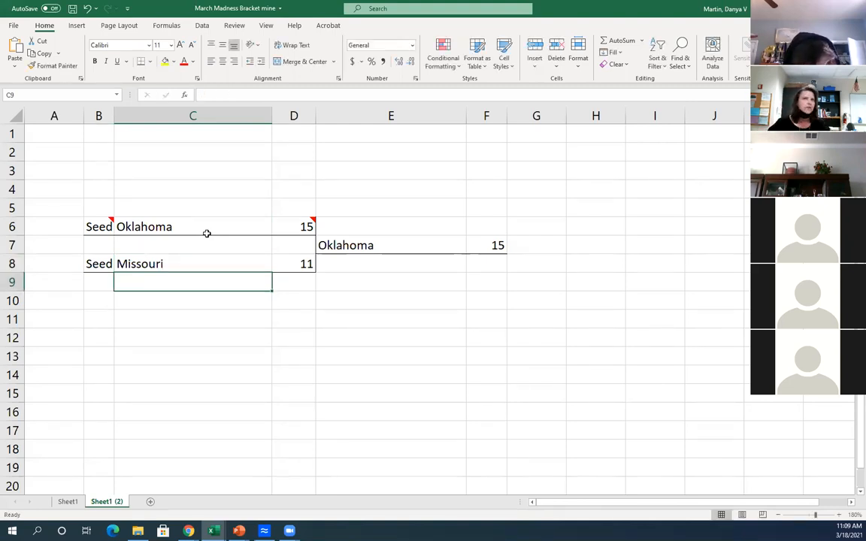
# Review the first matchup's scores and set Missouri's score in D8 to 20
pyautogui.click(301, 226)
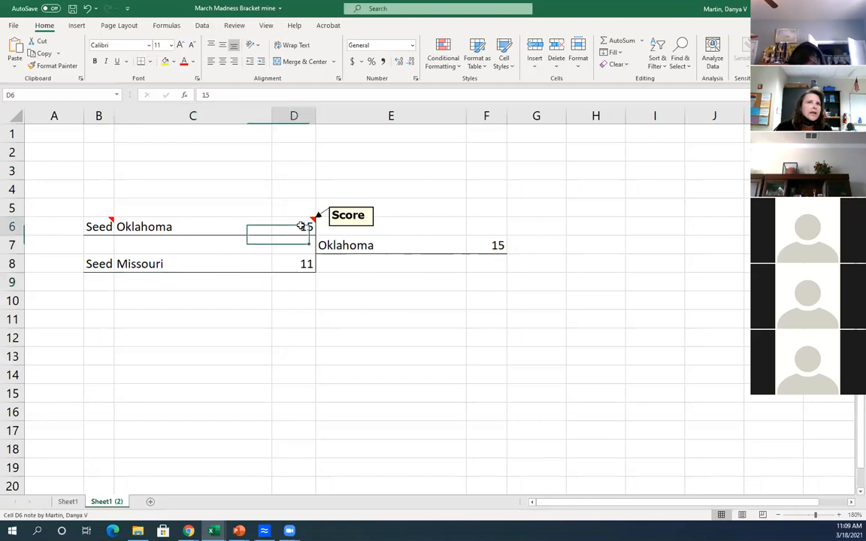
pyautogui.click(301, 261)
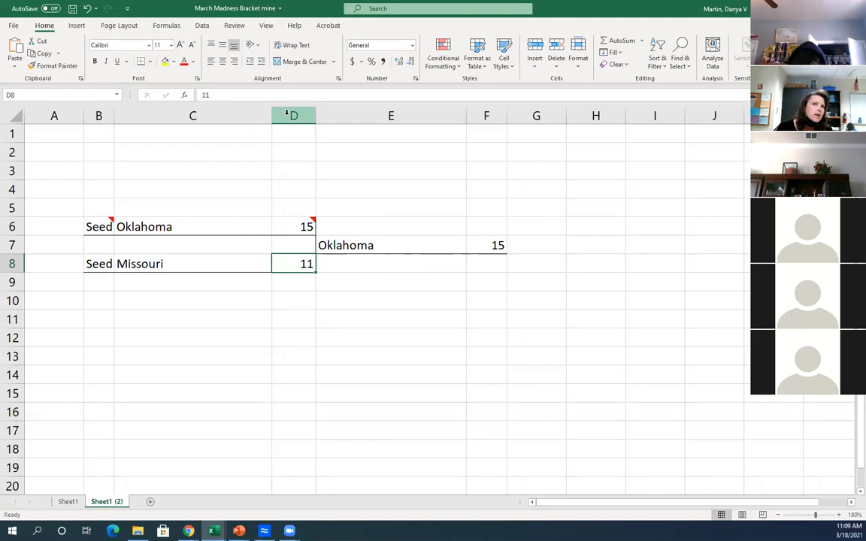
pyautogui.click(314, 343)
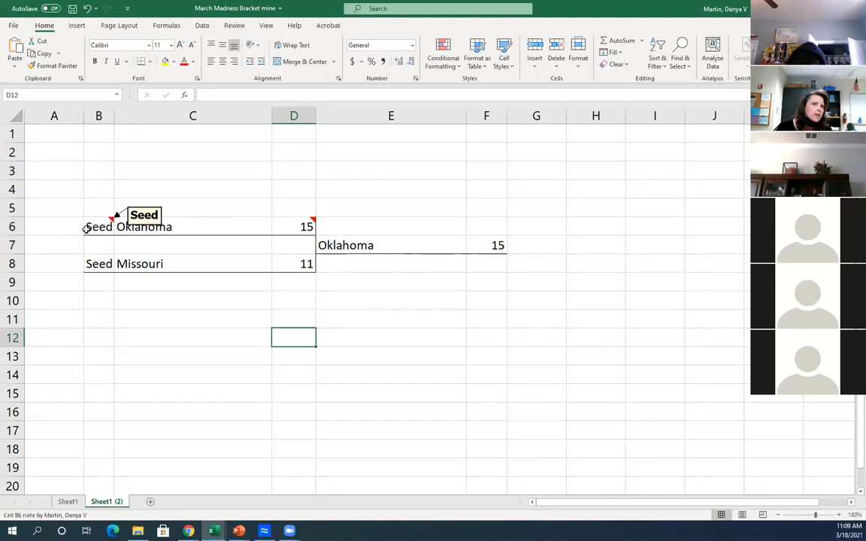
pyautogui.moveTo(303, 229)
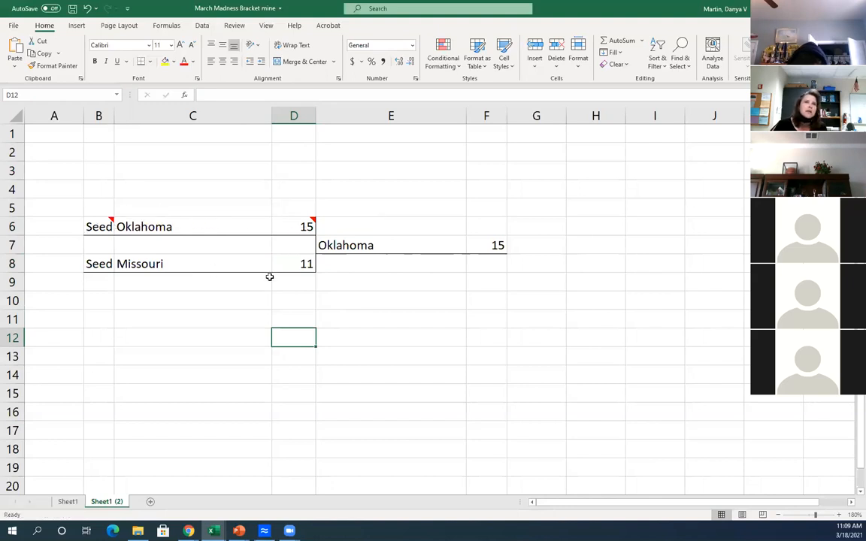
pyautogui.click(306, 227)
pyautogui.click(307, 265)
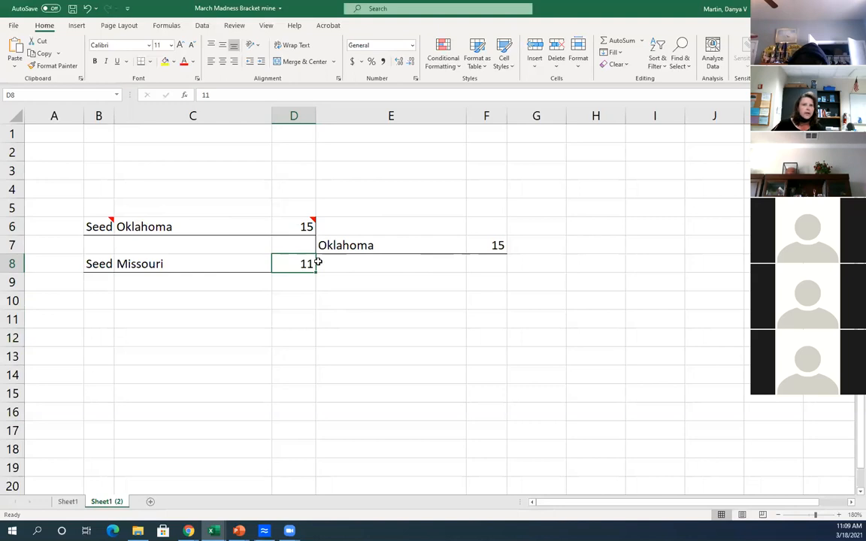
pyautogui.write('20')
pyautogui.press('Return')
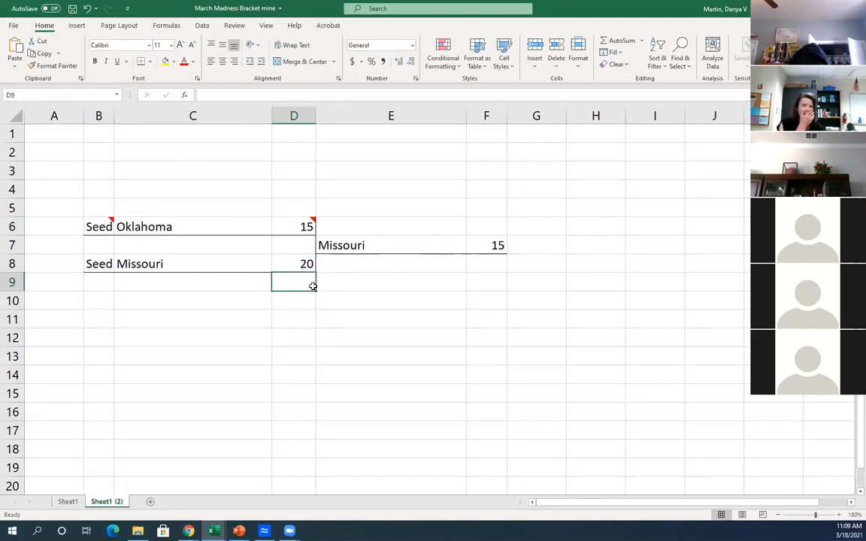
# Open the winner's nested IF formula in E7 to examine its score comparisons, and close it unchanged
pyautogui.click(334, 246)
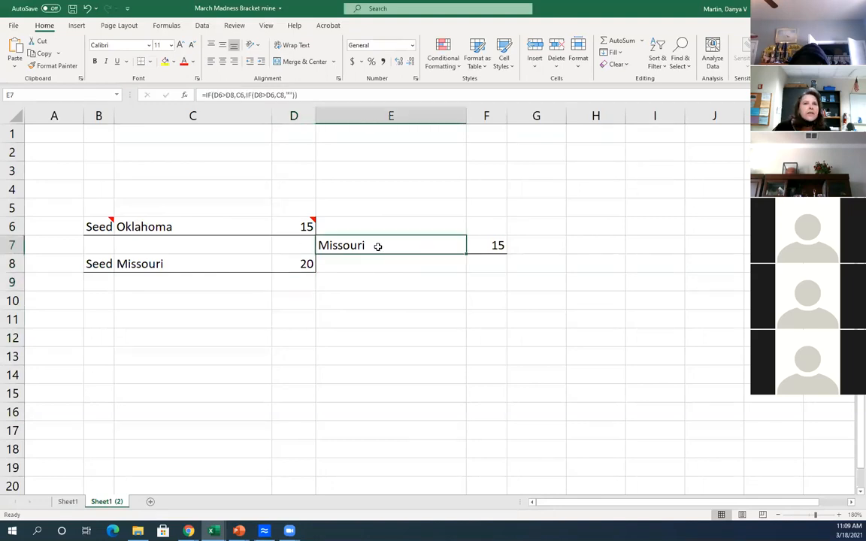
pyautogui.doubleClick(382, 247)
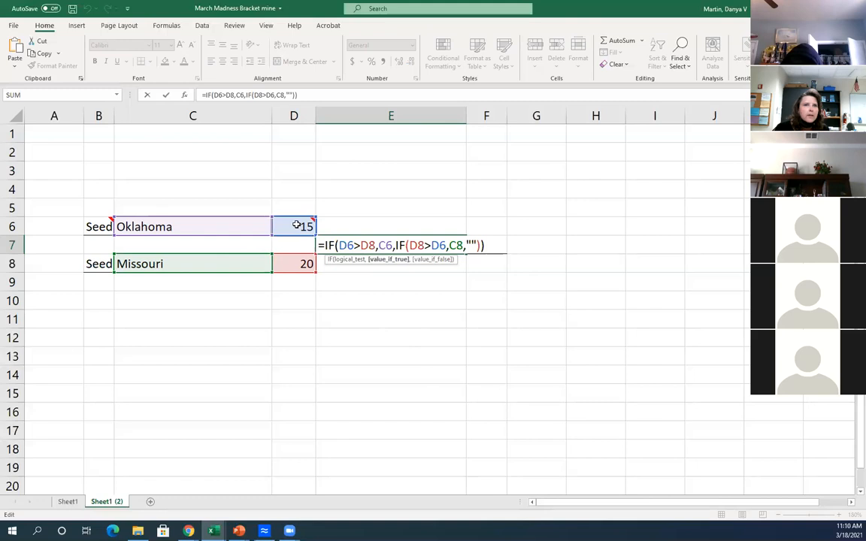
pyautogui.moveTo(292, 225)
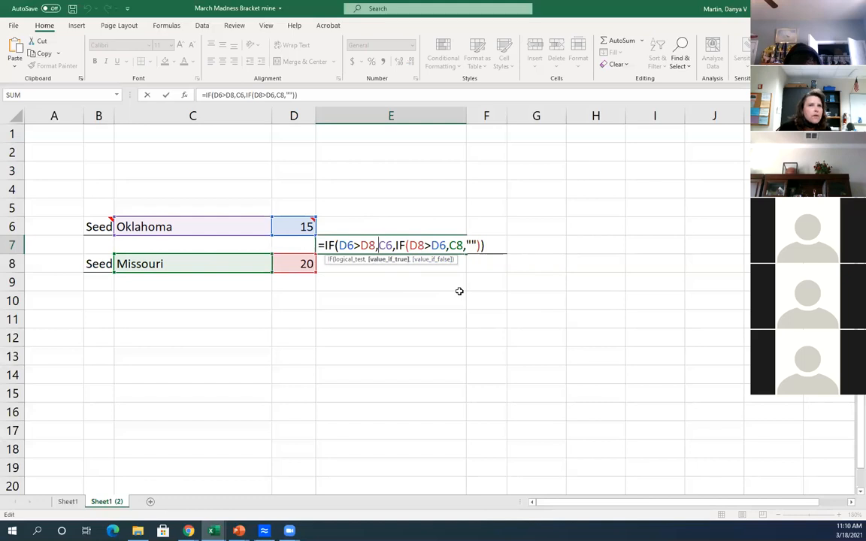
pyautogui.press('Return')
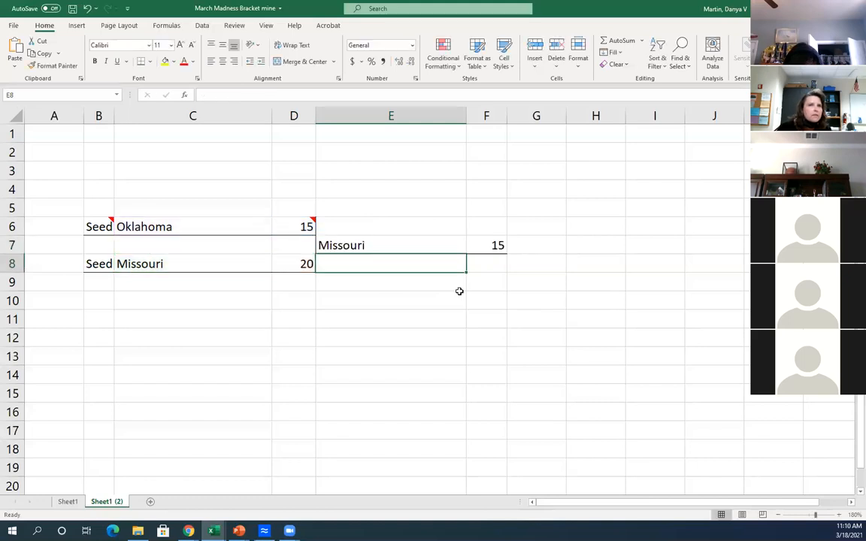
# Clear the placeholder score beside the winner's name in F7
pyautogui.click(409, 245)
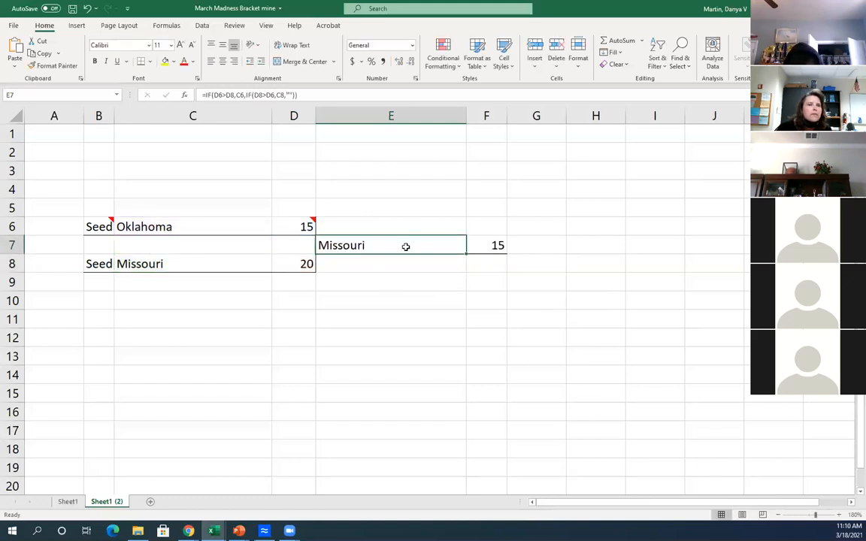
pyautogui.click(490, 248)
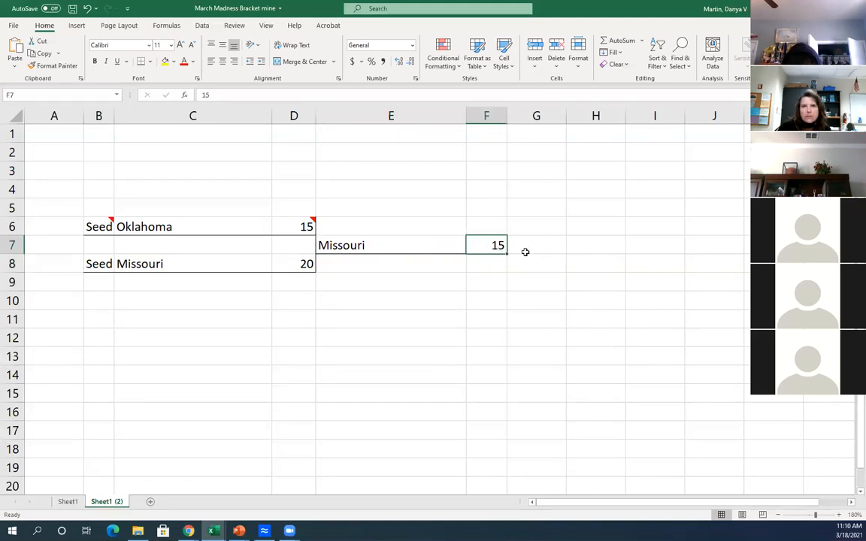
pyautogui.click(514, 314)
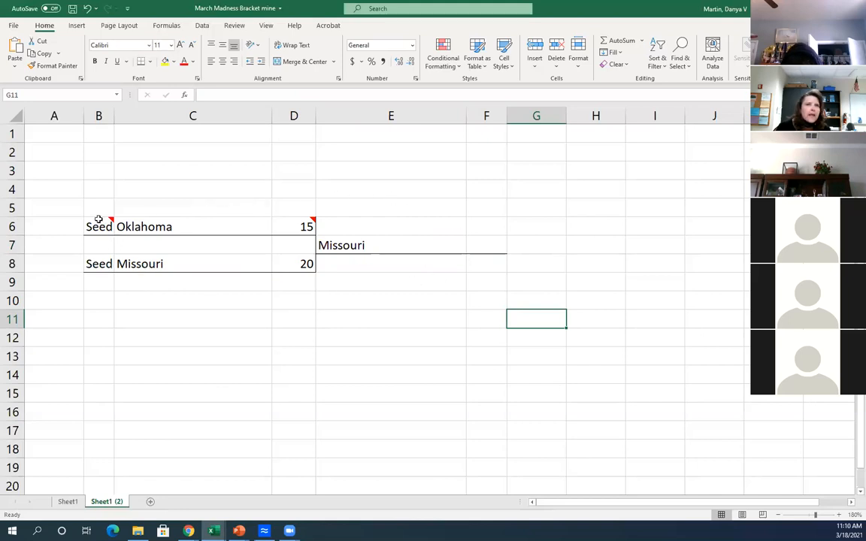
# Copy the first matchup block B6:F8 and paste it at B10 to form the second matchup
pyautogui.moveTo(97, 224)
pyautogui.moveTo(97, 224); pyautogui.dragTo(394, 270)
pyautogui.moveTo(482, 271); pyautogui.dragTo(484, 271)
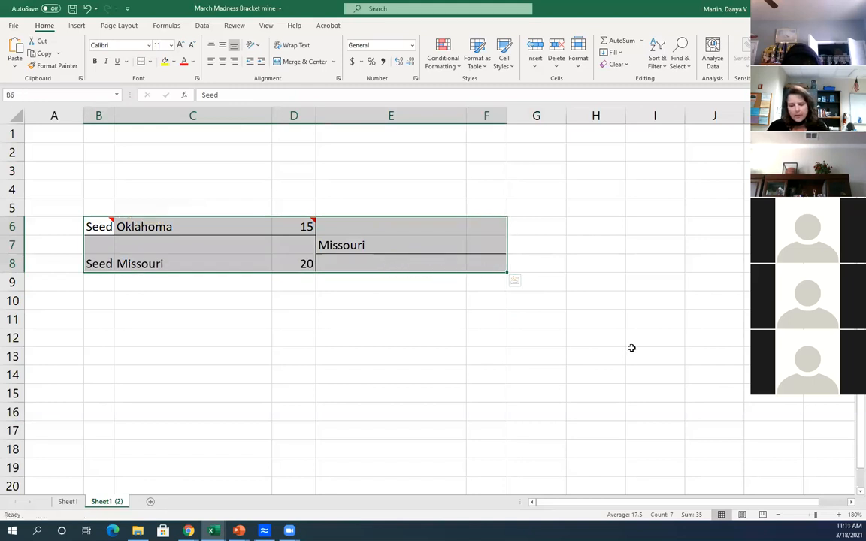
pyautogui.hotkey('ctrl', 'c')
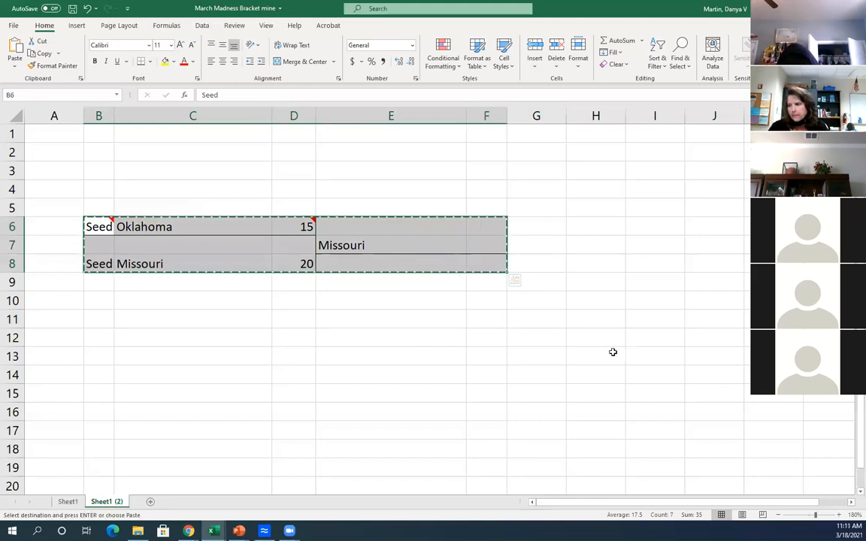
pyautogui.click(112, 304)
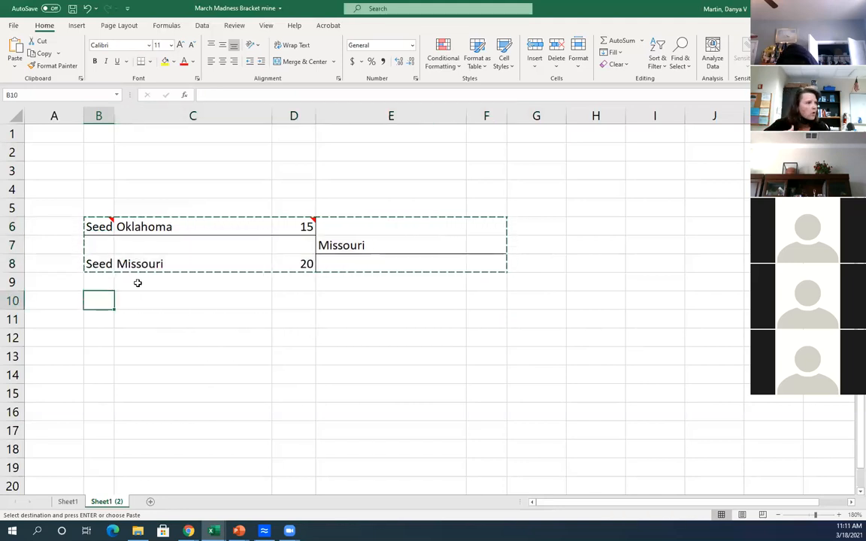
pyautogui.hotkey('ctrl', 'v')
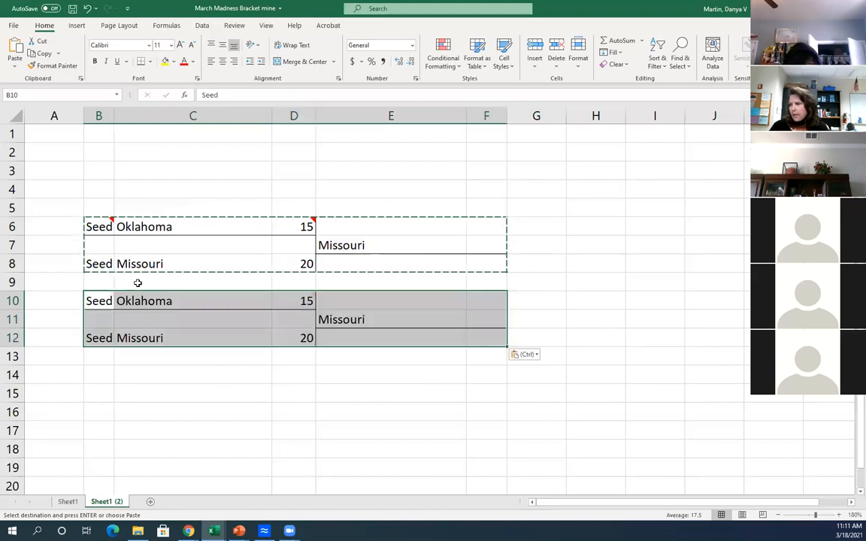
# Check the next matchup on the NCAA bracket and enter its team names as Chreighton in C10 and UCSB in C12
pyautogui.click(183, 295)
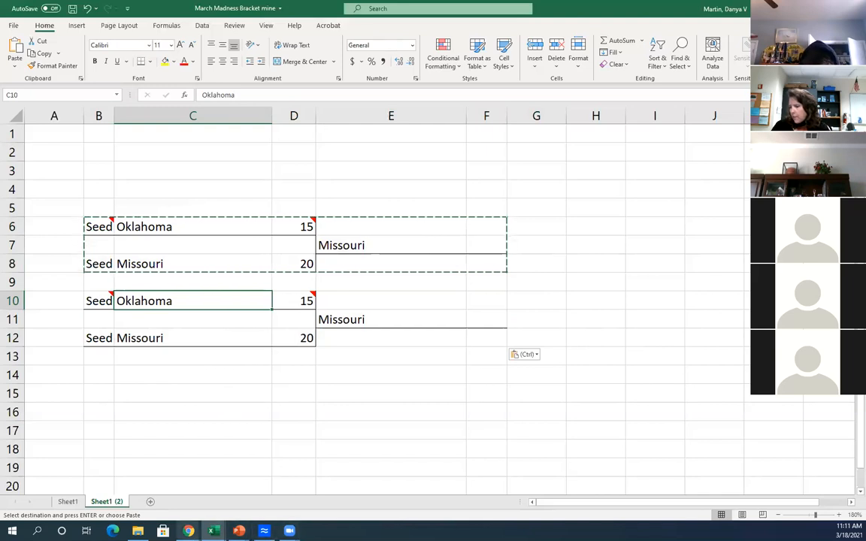
pyautogui.moveTo(189, 531)
pyautogui.click(158, 495)
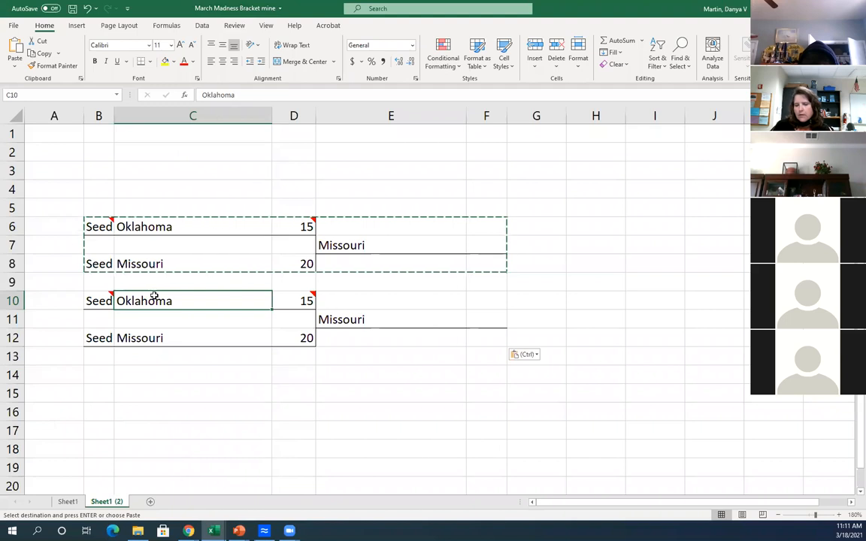
pyautogui.write('Chri')
pyautogui.write('eighton')
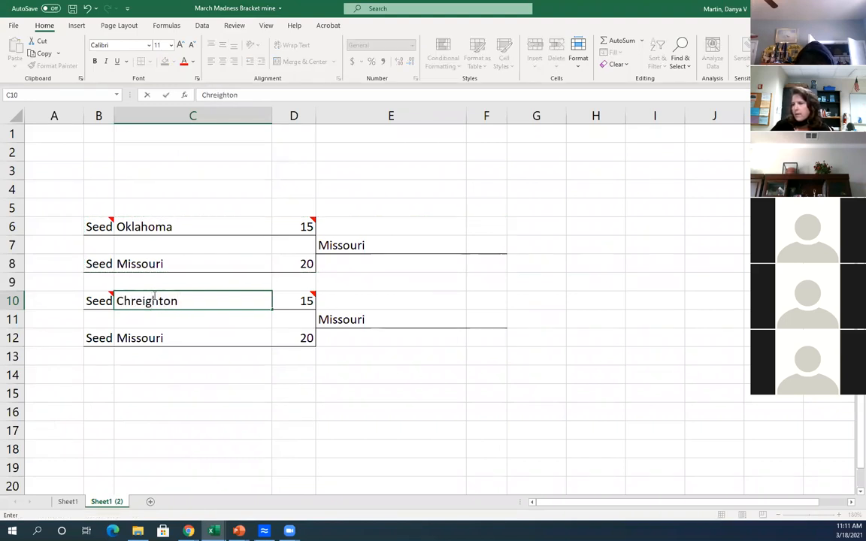
pyautogui.click(205, 337)
pyautogui.write('US')
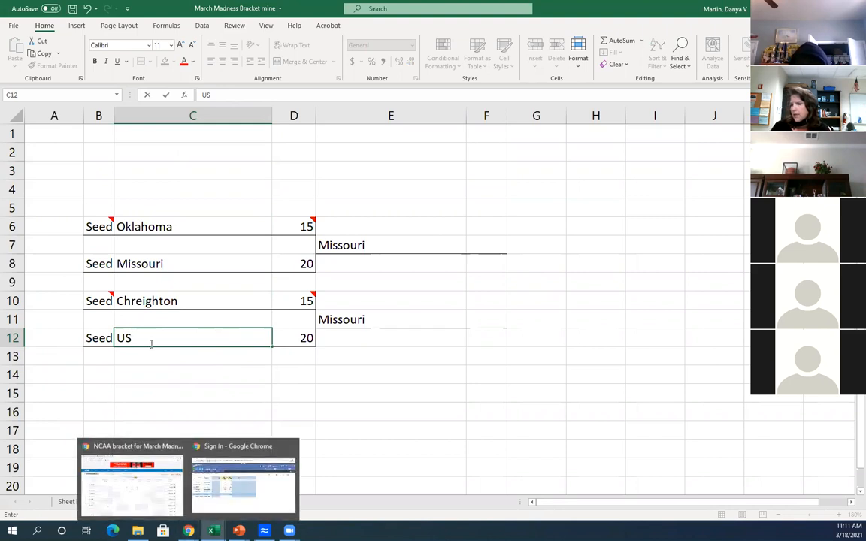
pyautogui.press('BackSpace')
pyautogui.write('CSB')
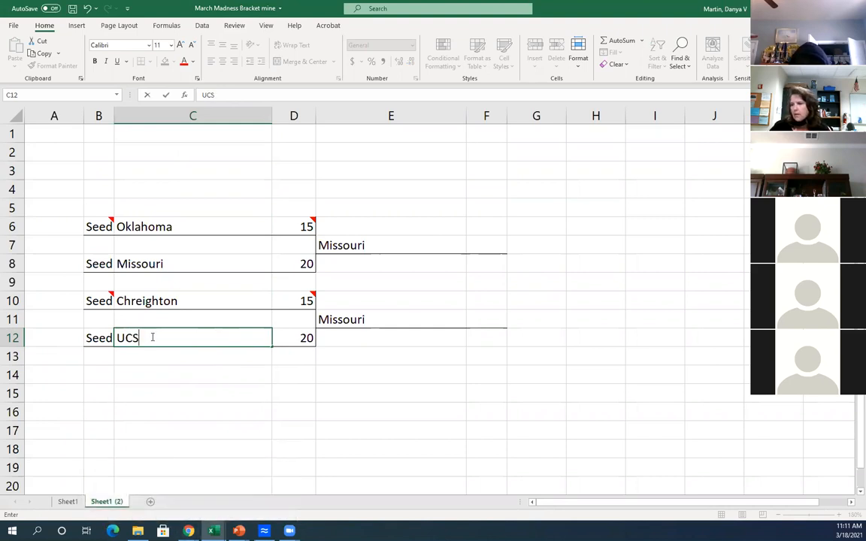
pyautogui.press('Return')
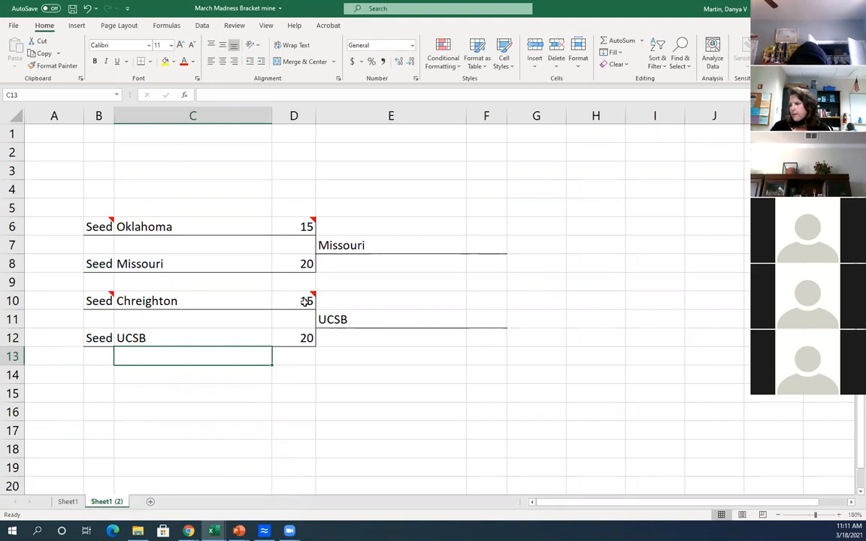
# Clear the copied scores in the second matchup and enter 50 for Chreighton in D10 and 75 for UCSB in D12
pyautogui.click(306, 301)
pyautogui.press('Delete')
pyautogui.click(307, 339)
pyautogui.press('Delete')
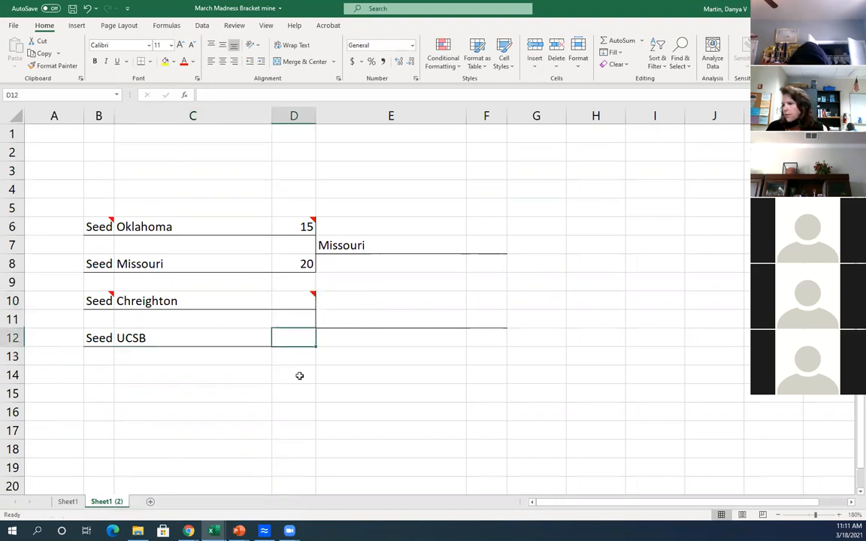
pyautogui.click(300, 376)
pyautogui.click(306, 300)
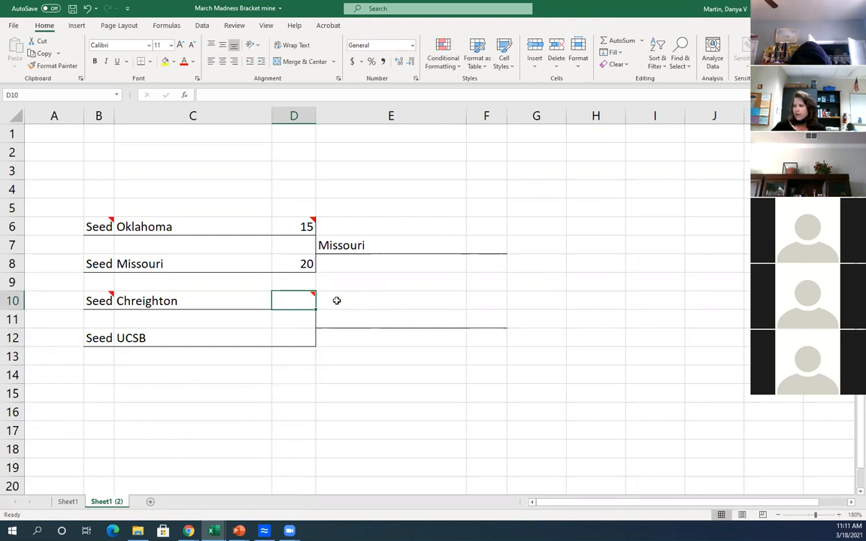
pyautogui.write('0')
pyautogui.press('BackSpace')
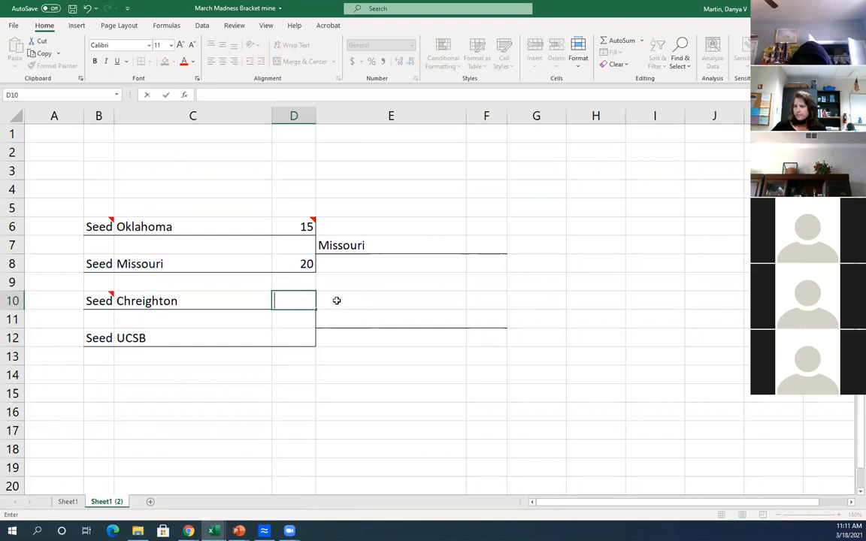
pyautogui.write('50')
pyautogui.press('Return')
pyautogui.press('Down')
pyautogui.write('75')
pyautogui.press('Return')
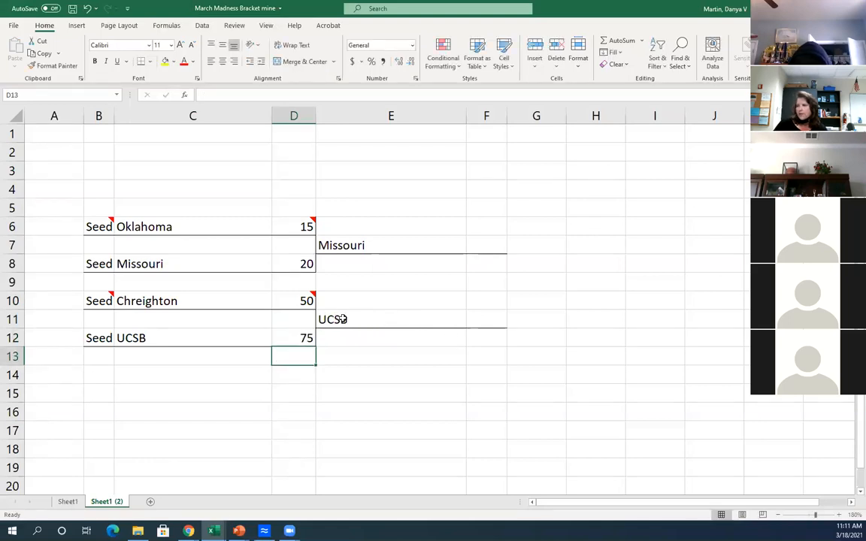
# Add a right border to F8:F11 to connect the two winner lines
pyautogui.click(348, 245)
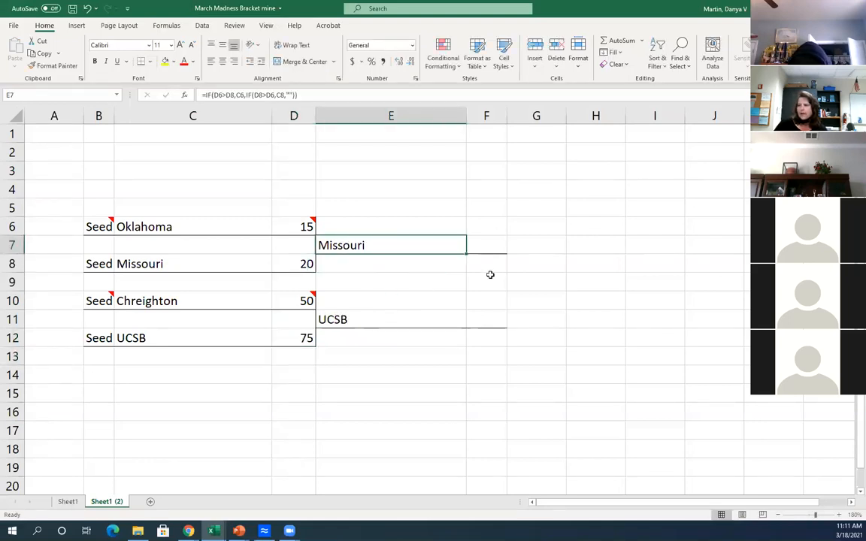
pyautogui.moveTo(493, 261); pyautogui.dragTo(496, 315)
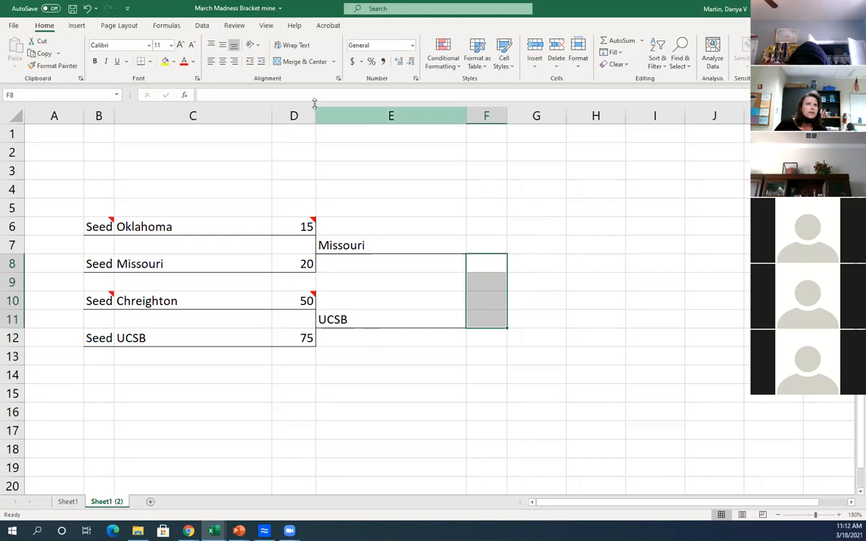
pyautogui.click(148, 61)
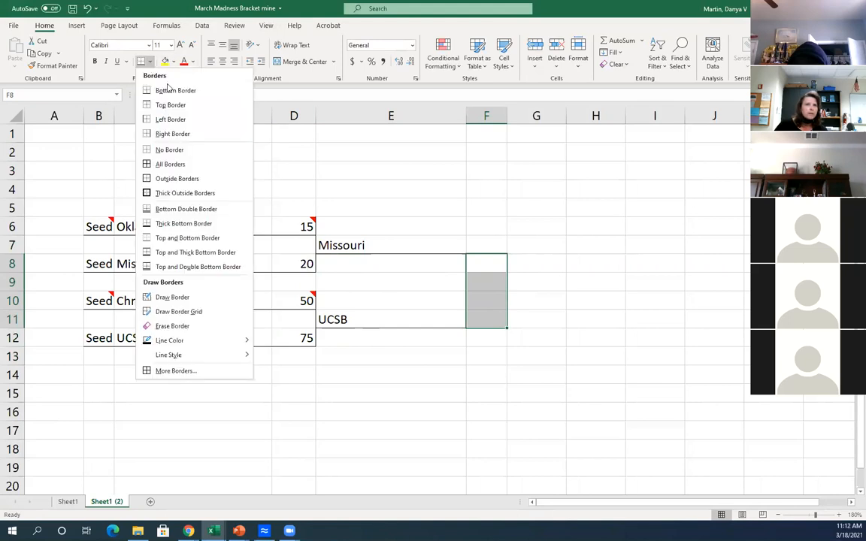
pyautogui.click(178, 134)
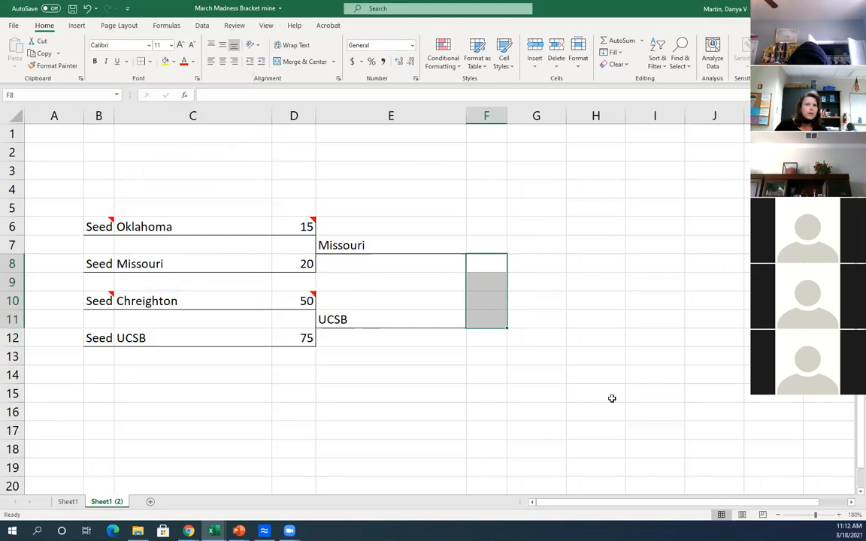
pyautogui.click(609, 397)
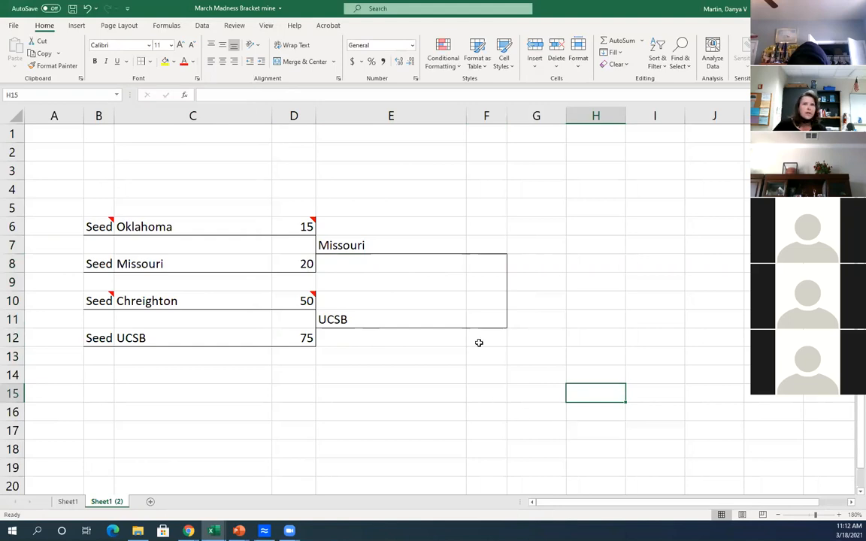
pyautogui.moveTo(352, 245); pyautogui.dragTo(492, 247)
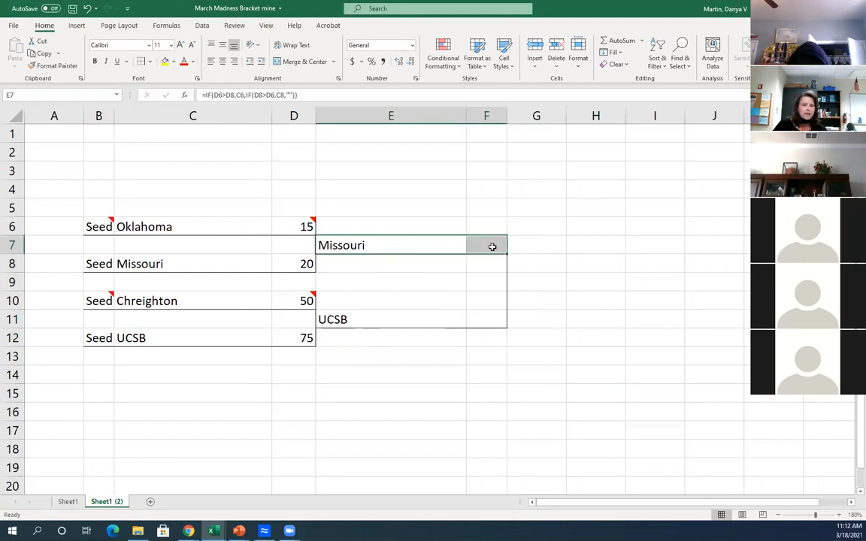
pyautogui.hotkey('ctrl', 'c')
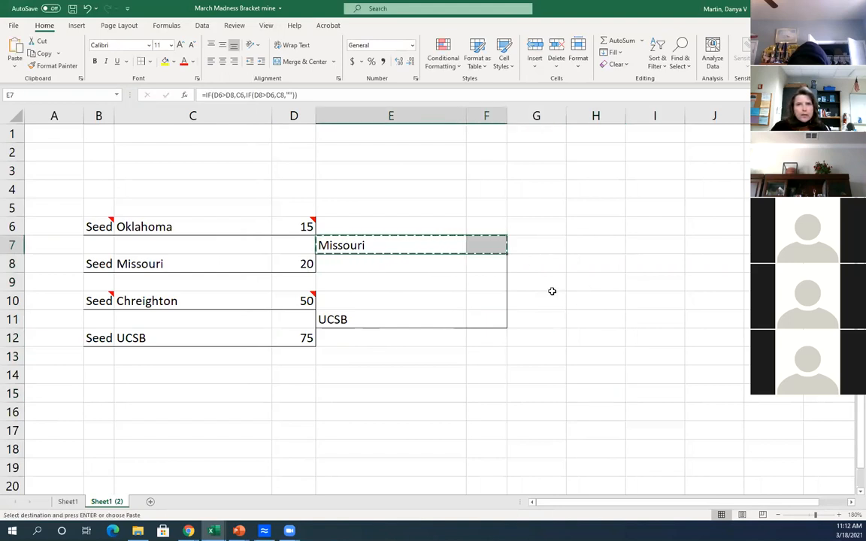
pyautogui.click(551, 289)
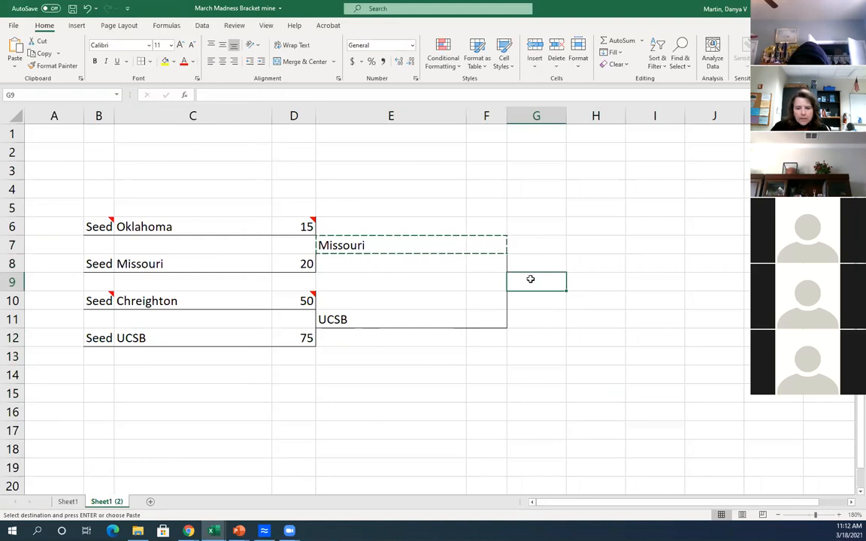
pyautogui.press('Escape')
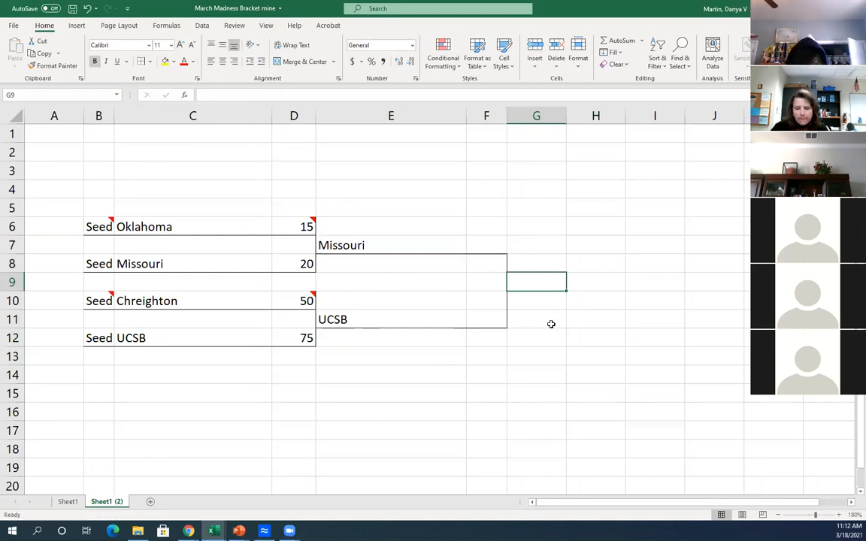
# Copy the first winner cells E7:F7 and paste them at G9 to form the next-round winner line
pyautogui.click(457, 244)
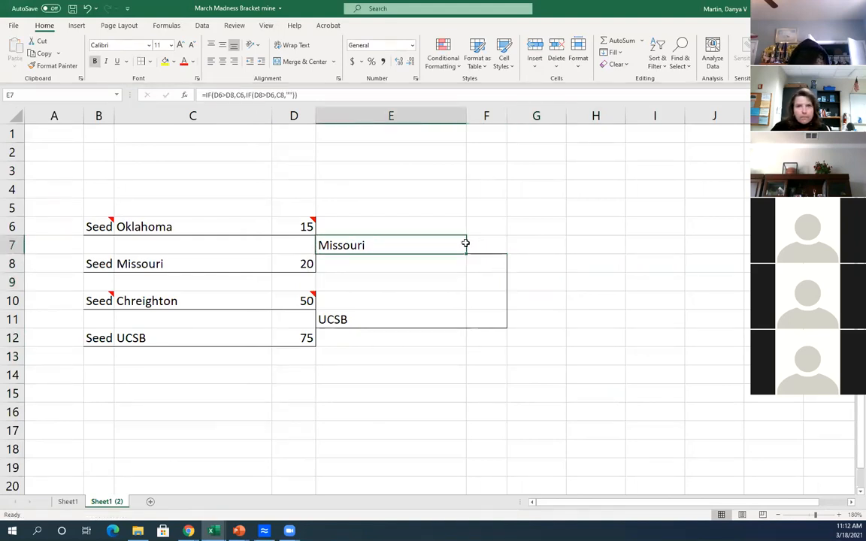
pyautogui.moveTo(465, 243); pyautogui.dragTo(474, 242)
pyautogui.hotkey('ctrl', 'c')
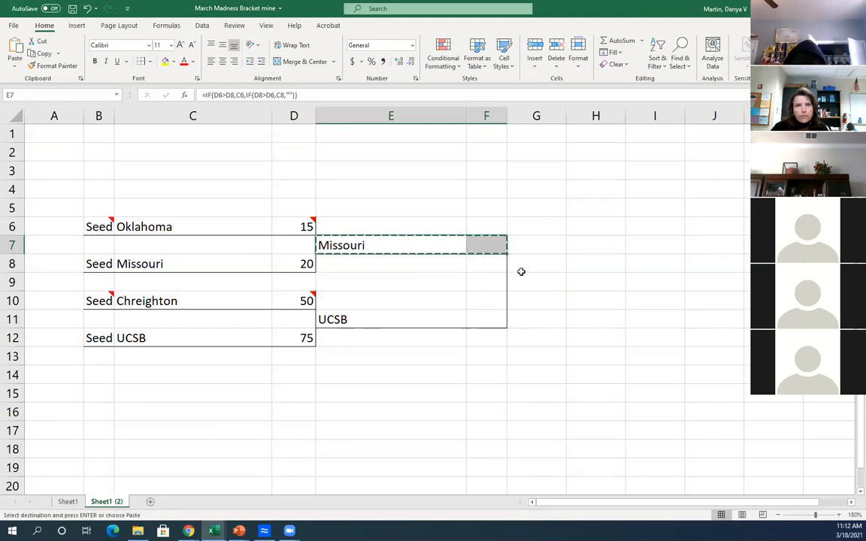
pyautogui.click(520, 276)
pyautogui.hotkey('ctrl', 'v')
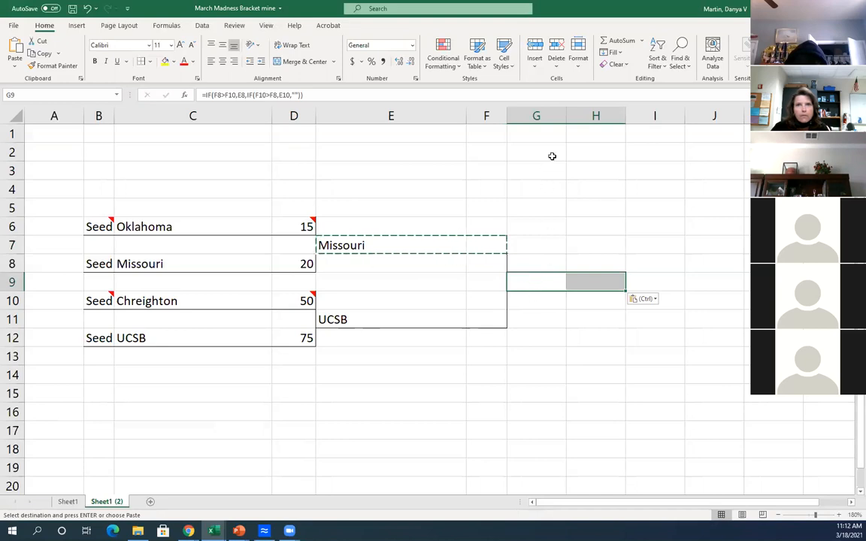
# Widen column G to roughly match the width of column E for the next-round team name
pyautogui.moveTo(565, 118); pyautogui.dragTo(625, 116)
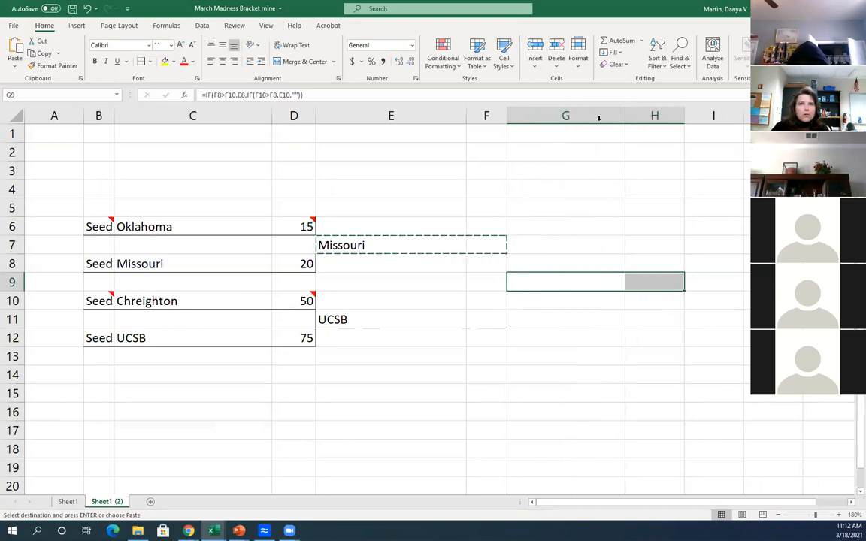
pyautogui.moveTo(466, 115); pyautogui.dragTo(466, 115)
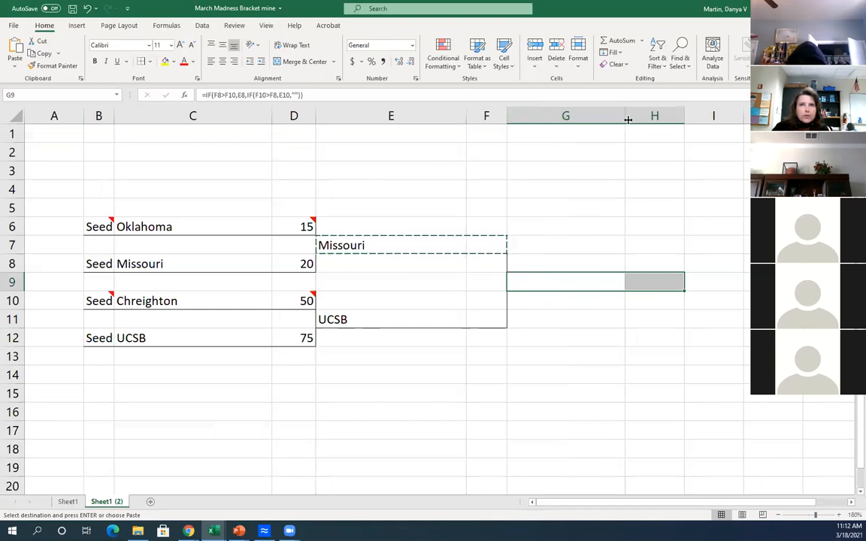
pyautogui.moveTo(627, 116); pyautogui.dragTo(653, 118)
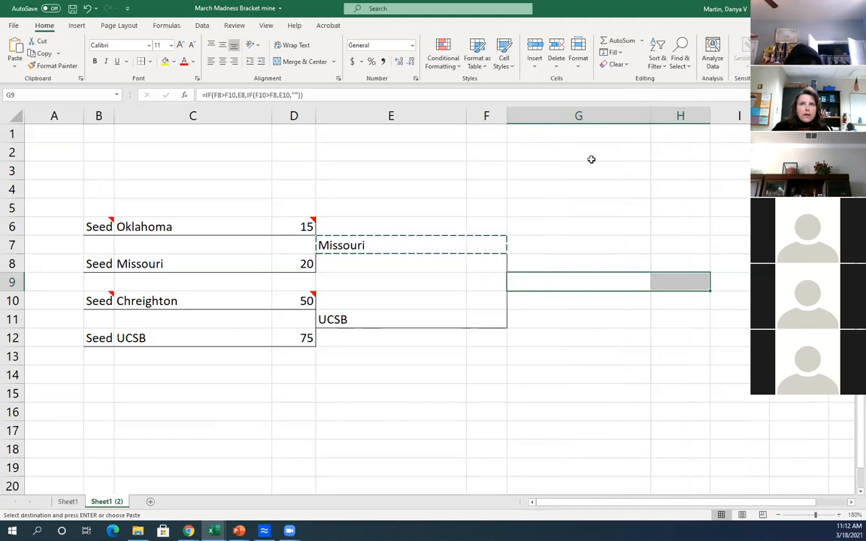
# Repoint the references in G9's pasted formula so it reads =IF(F7>F11,E7,IF(F10>F8,E11,""))
pyautogui.click(556, 283)
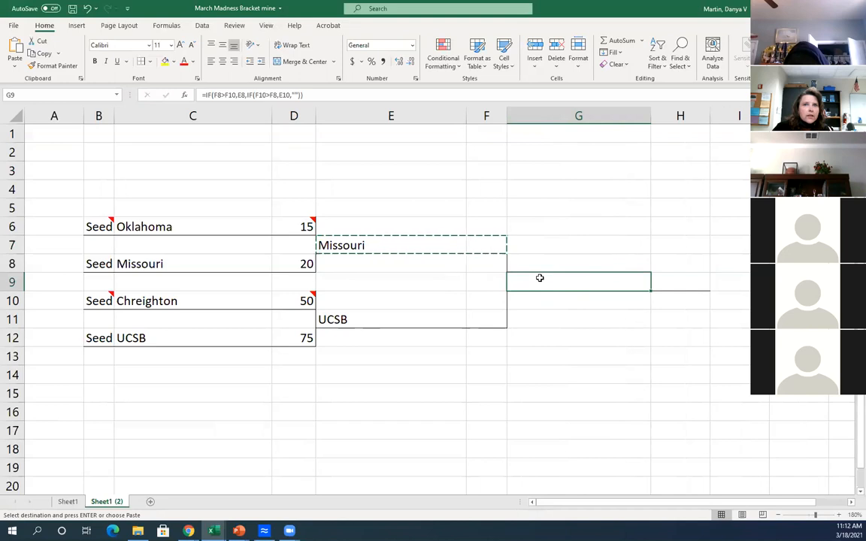
pyautogui.doubleClick(540, 278)
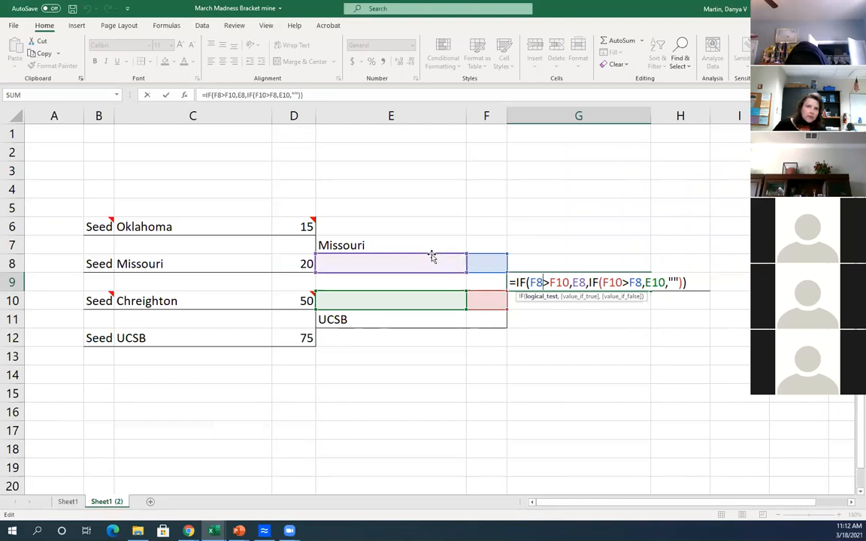
pyautogui.moveTo(432, 256); pyautogui.dragTo(433, 254)
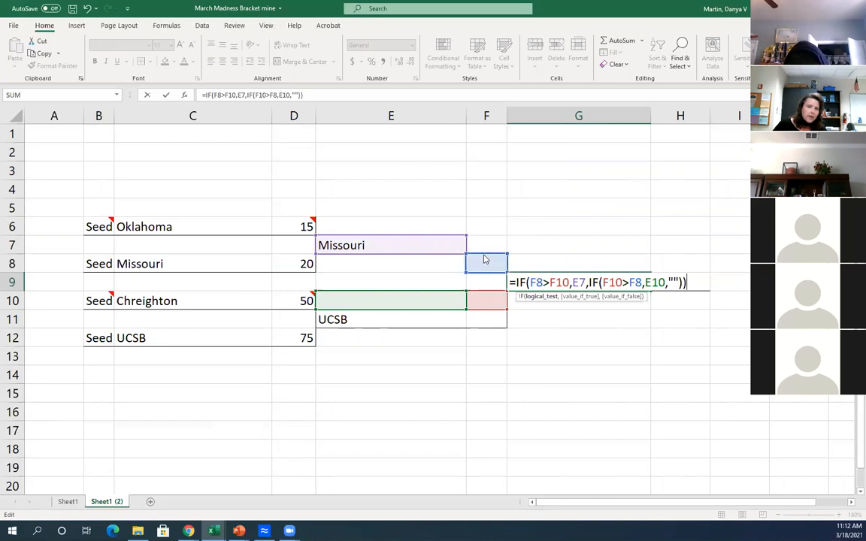
pyautogui.moveTo(484, 256); pyautogui.dragTo(485, 247)
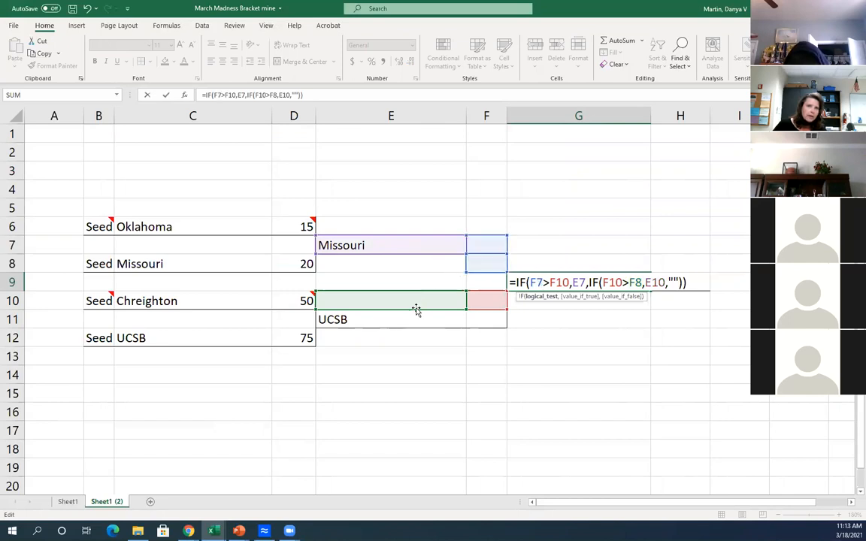
pyautogui.moveTo(416, 309); pyautogui.dragTo(418, 320)
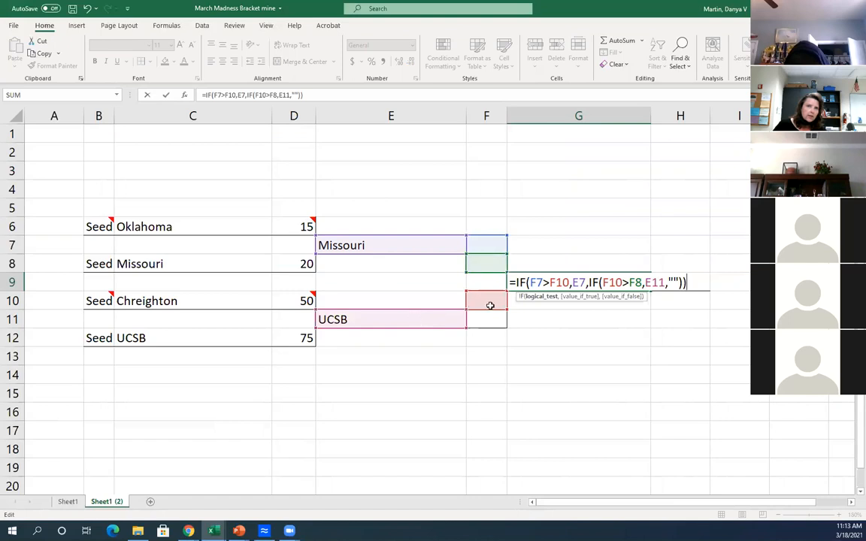
pyautogui.moveTo(487, 309); pyautogui.dragTo(489, 321)
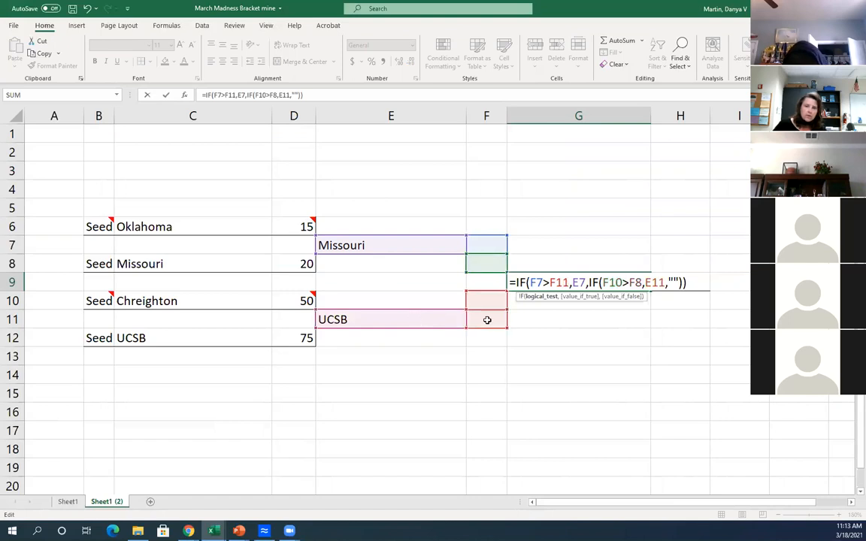
pyautogui.press('Return')
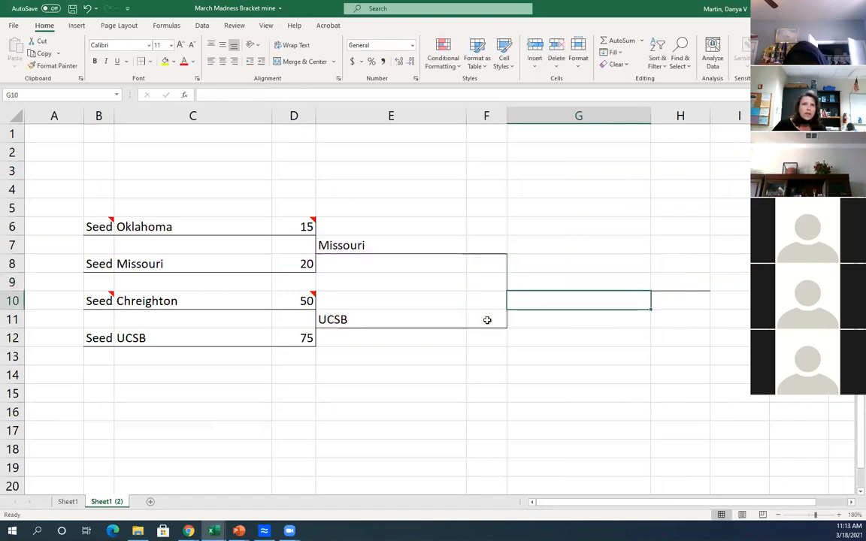
# Enter second-round scores of 55 for Missouri in F7 and 100 for UCSB in F11
pyautogui.click(487, 239)
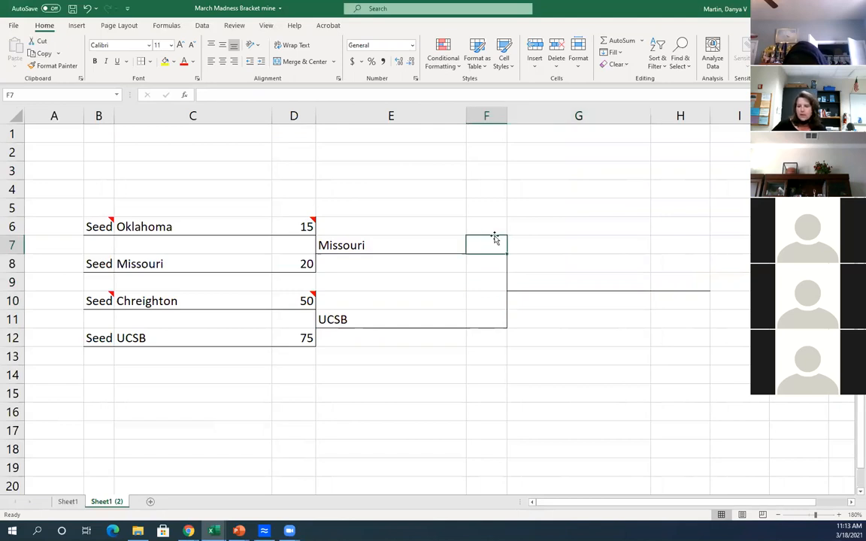
pyautogui.write('55')
pyautogui.press('Return')
pyautogui.press('Return')
pyautogui.press('Return')
pyautogui.press('Return')
pyautogui.write('100')
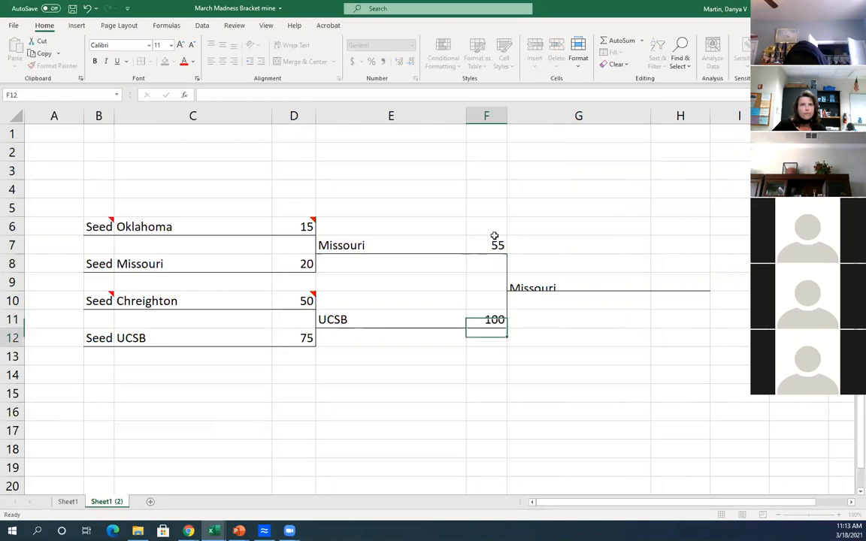
pyautogui.press('Return')
# Correct the nested comparison in G9 so the formula reads =IF(F7>F11,E7,IF(F11>F7,E11,""))
pyautogui.click(562, 297)
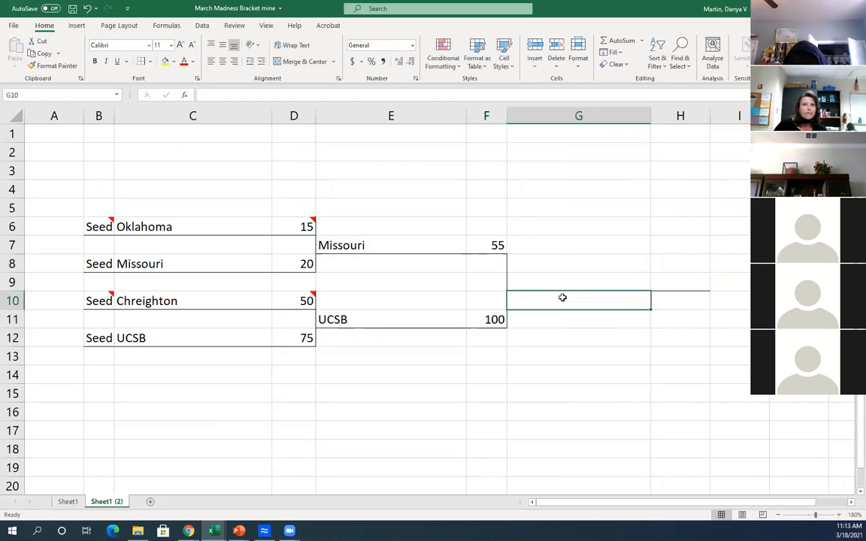
pyautogui.click(563, 287)
pyautogui.doubleClick(562, 287)
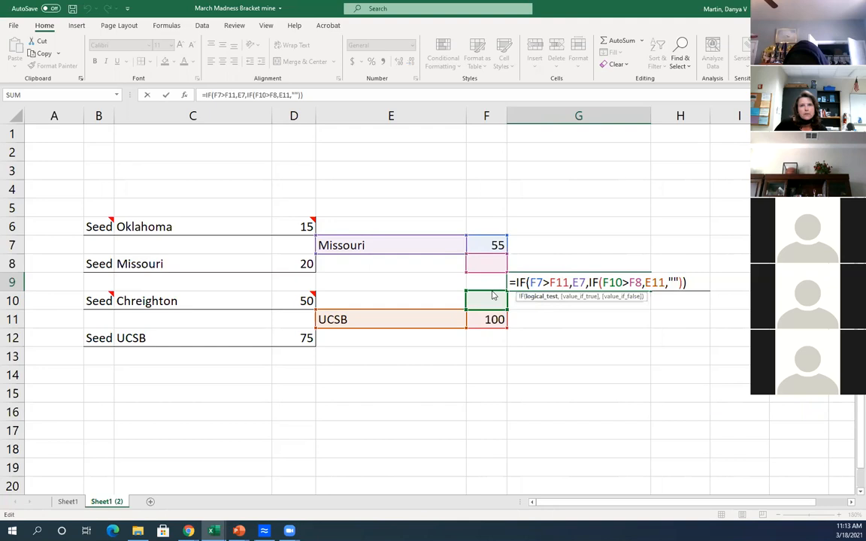
pyautogui.click(492, 318)
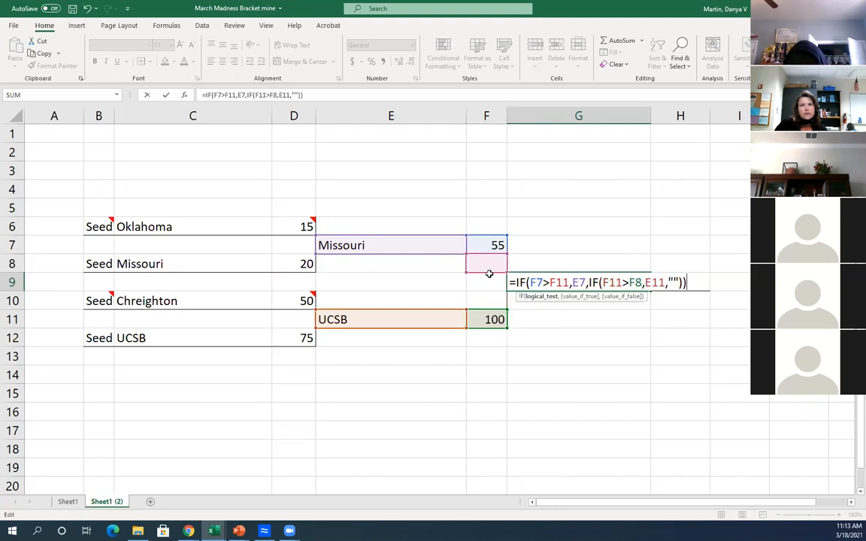
pyautogui.press('Up')
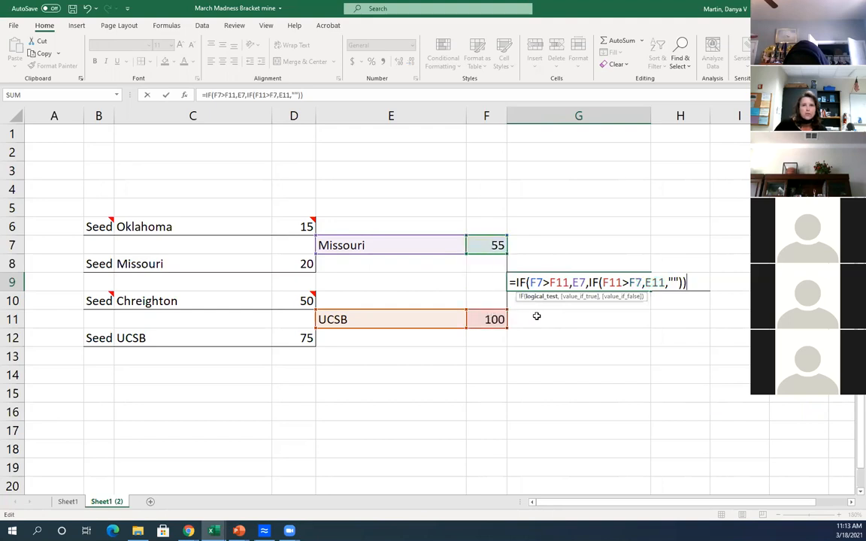
pyautogui.press('Return')
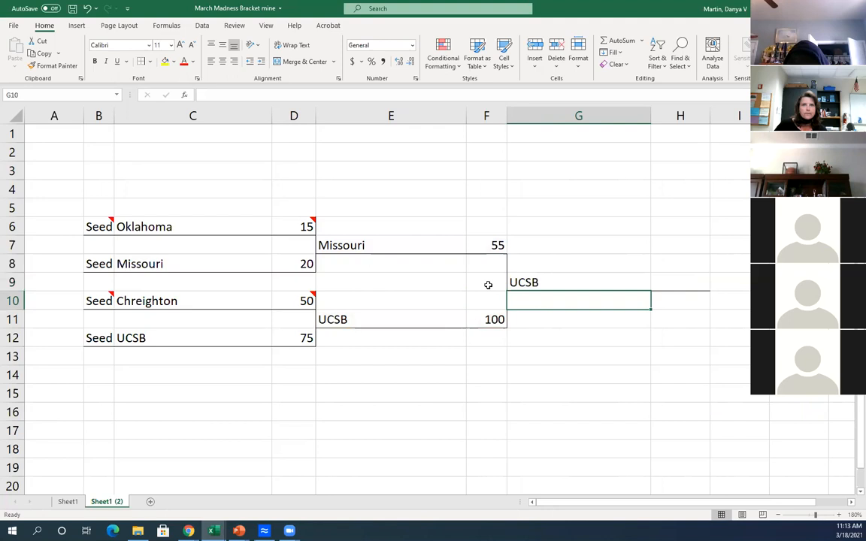
# Copy the four-team bracket block B6:H12 and paste it starting at B14, leaving row 13 blank
pyautogui.press('Down')
pyautogui.press('Down')
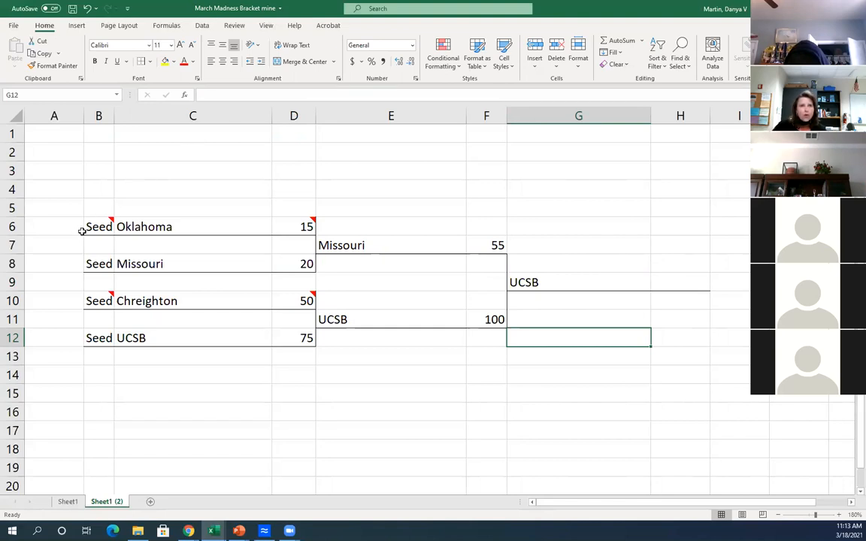
pyautogui.moveTo(113, 220)
pyautogui.mouseDown()
pyautogui.moveTo(195, 307)
pyautogui.moveTo(426, 336)
pyautogui.moveTo(711, 333)
pyautogui.moveTo(691, 333)
pyautogui.mouseUp()
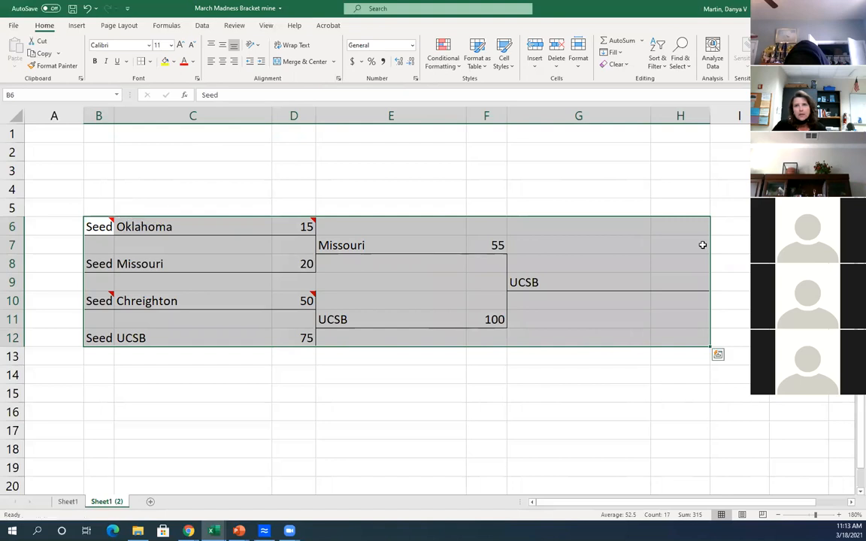
pyautogui.hotkey('ctrl', 'c')
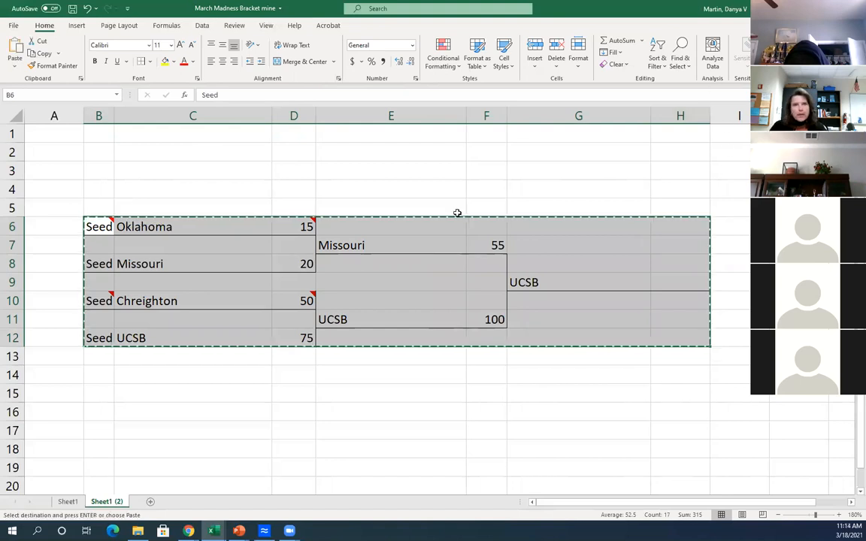
pyautogui.click(92, 380)
pyautogui.hotkey('ctrl', 'v')
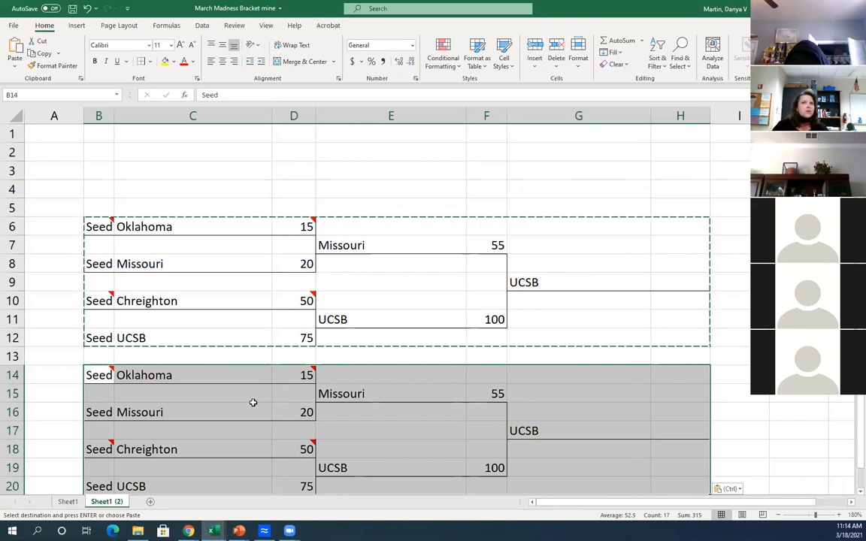
pyautogui.scroll(-1, 226, 291)
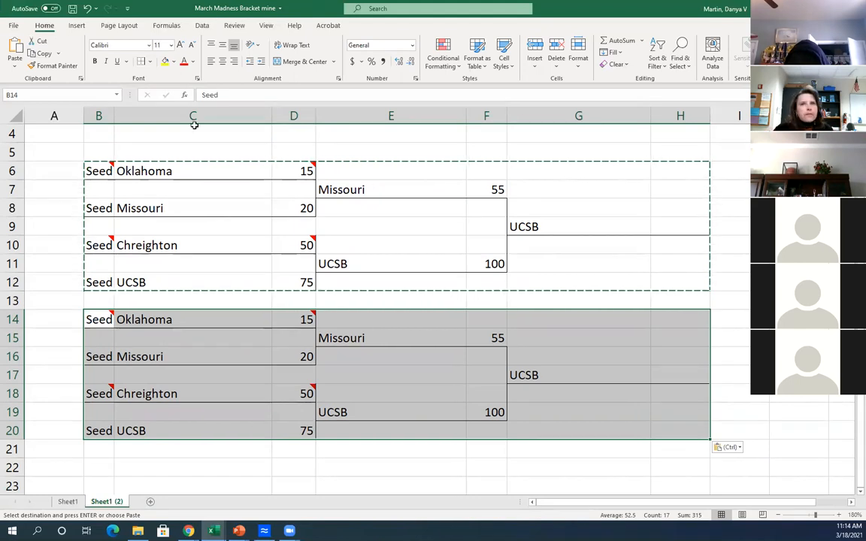
# Add a right border to H10:H17 to connect the two column G winner lines
pyautogui.click(749, 286)
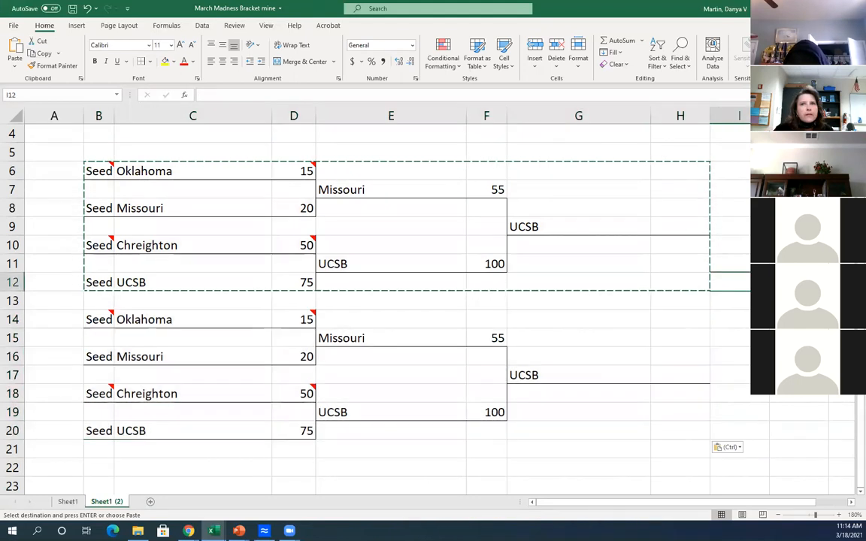
pyautogui.moveTo(685, 248); pyautogui.dragTo(686, 364)
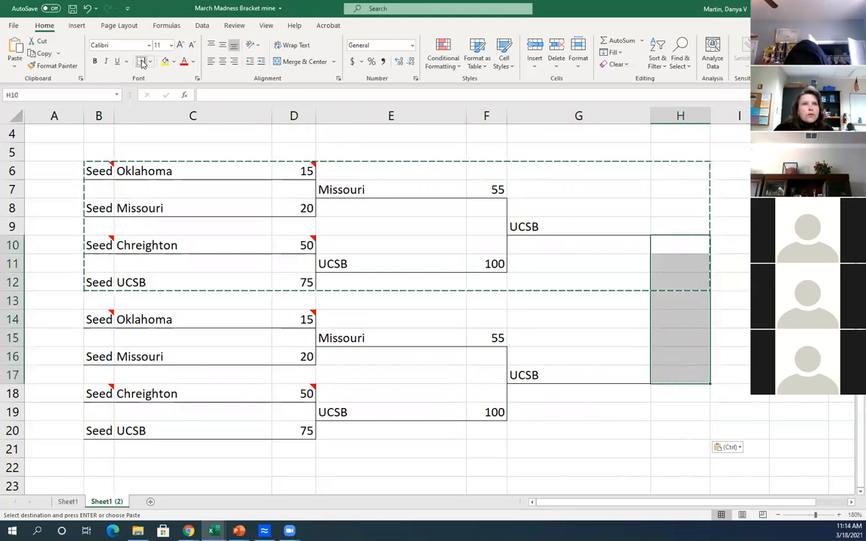
pyautogui.press('Escape')
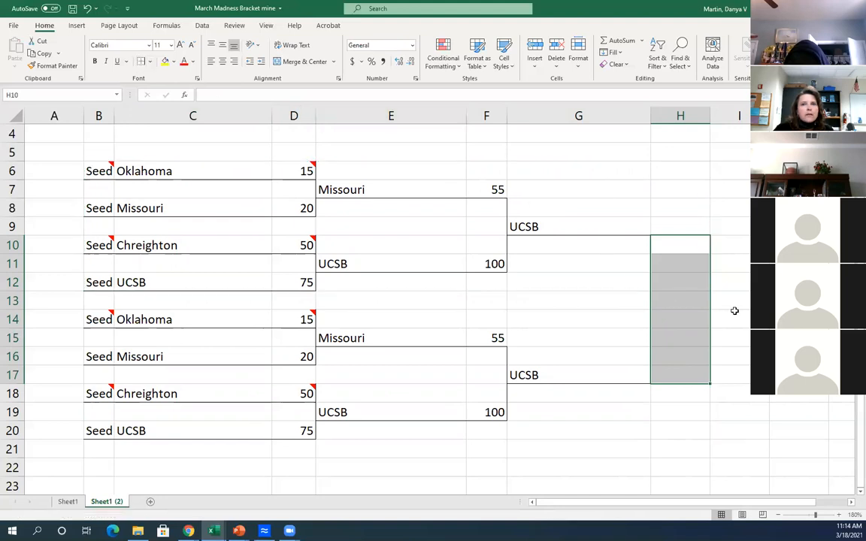
pyautogui.moveTo(732, 318); pyautogui.dragTo(797, 318)
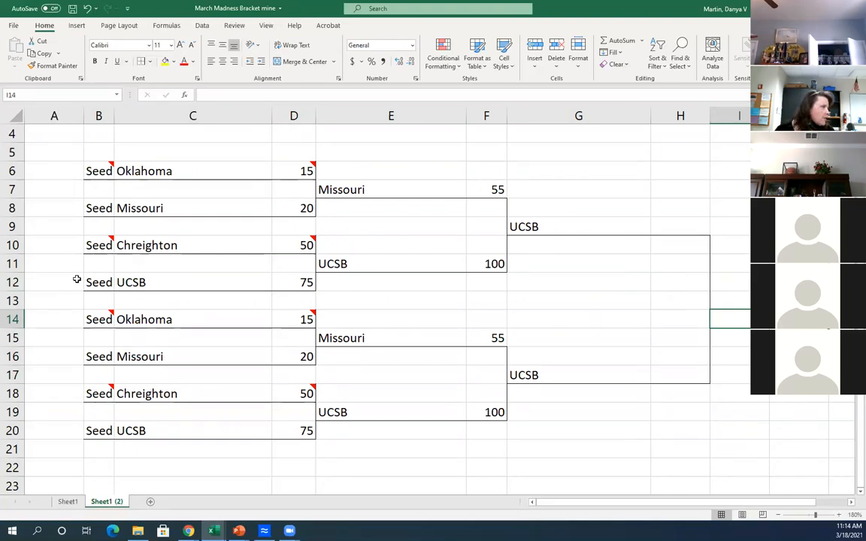
# Switch to the march-madness-bracket workbook and maximize its window
pyautogui.moveTo(88, 177)
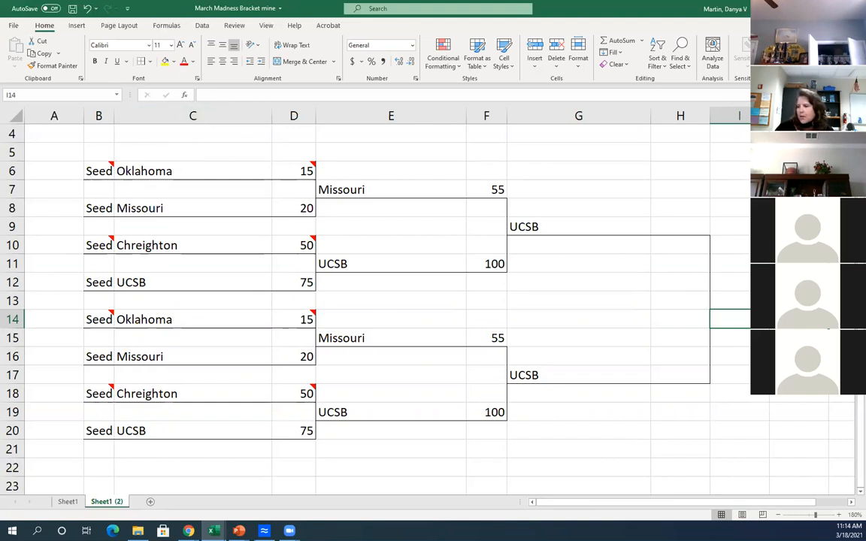
pyautogui.moveTo(238, 531)
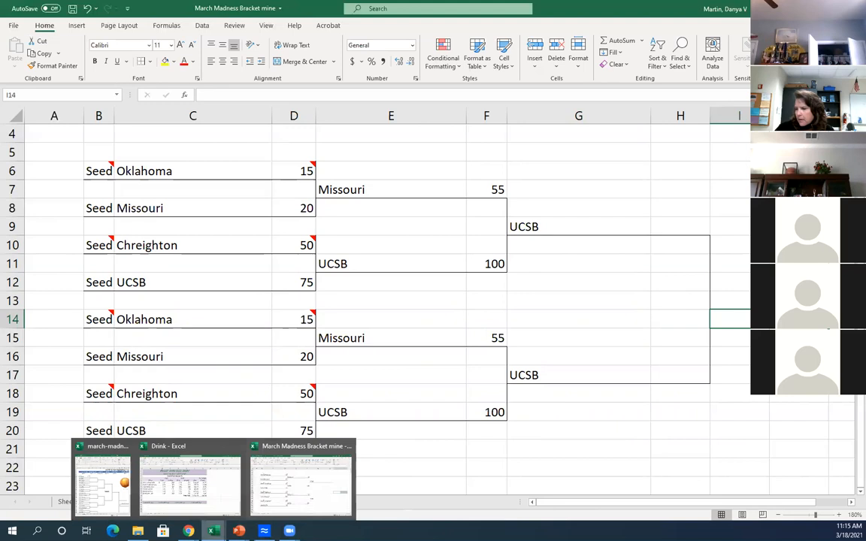
pyautogui.click(102, 481)
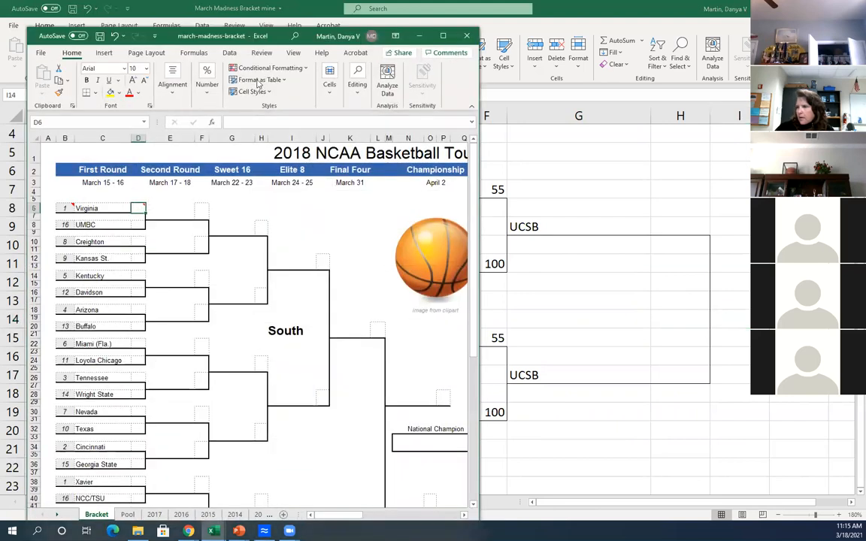
pyautogui.click(445, 36)
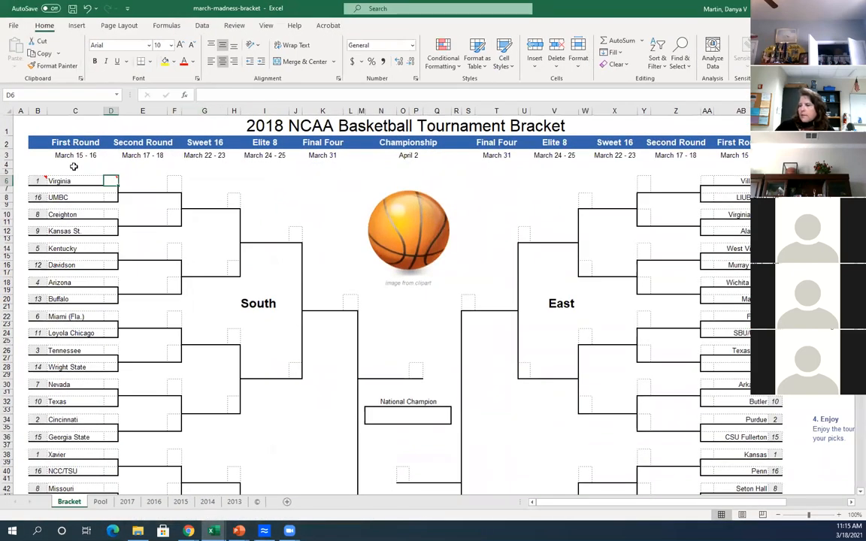
# Examine the row 2 round headings, checking which cells hold the titles above the team and score columns
pyautogui.moveTo(106, 142); pyautogui.dragTo(745, 143)
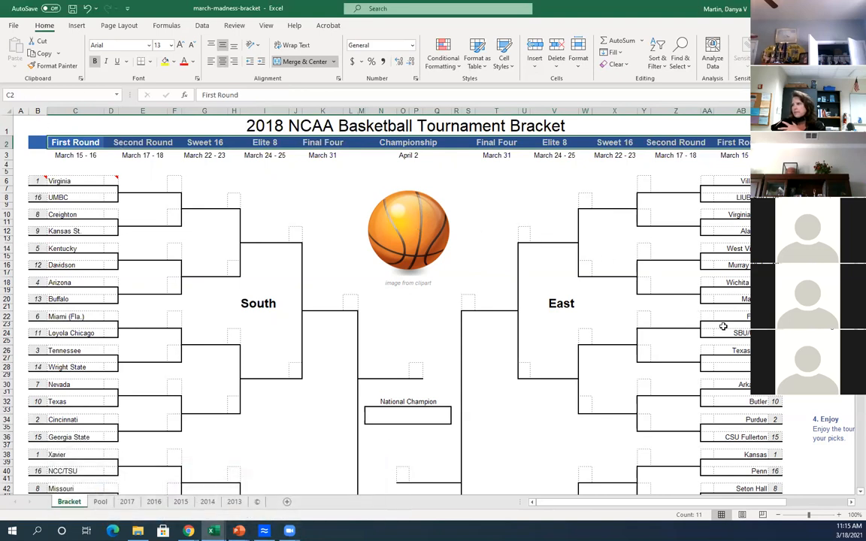
pyautogui.click(741, 143)
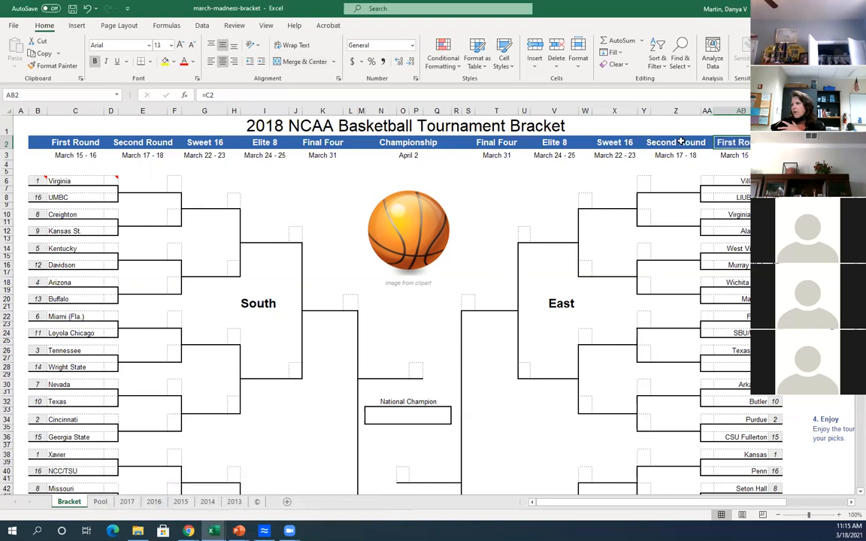
pyautogui.click(34, 130)
pyautogui.click(90, 142)
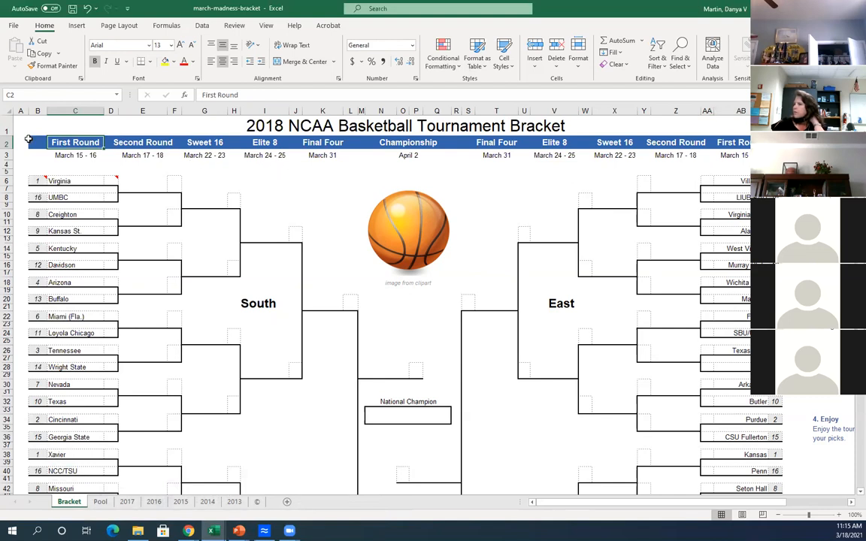
pyautogui.click(112, 143)
pyautogui.click(131, 143)
pyautogui.click(67, 143)
pyautogui.click(109, 143)
pyautogui.click(66, 143)
pyautogui.click(111, 143)
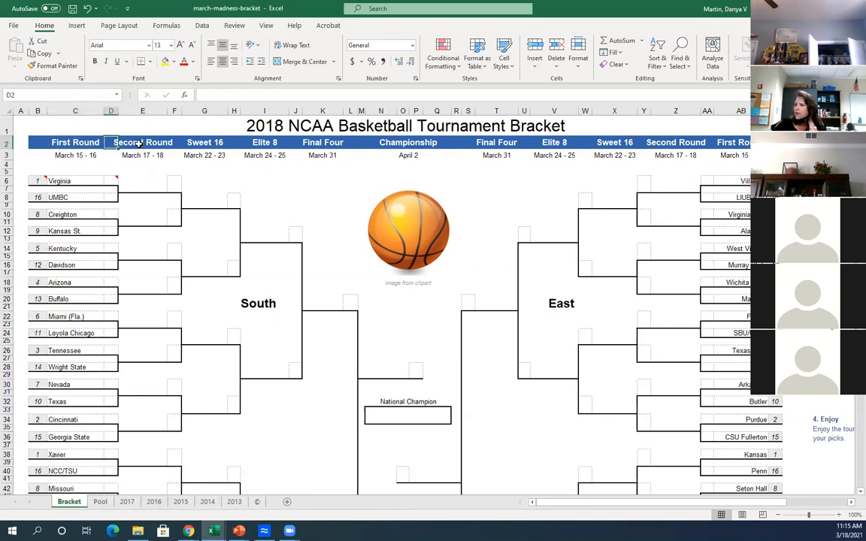
pyautogui.click(126, 143)
pyautogui.click(171, 140)
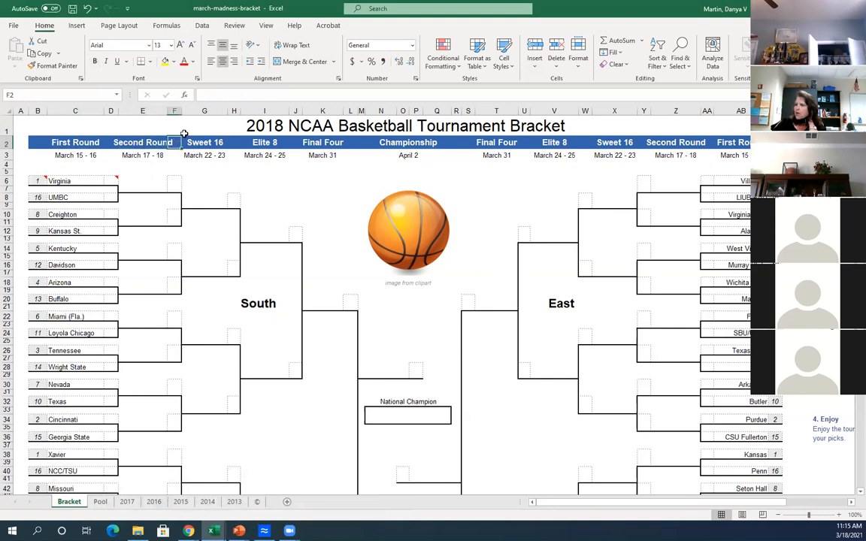
pyautogui.click(215, 144)
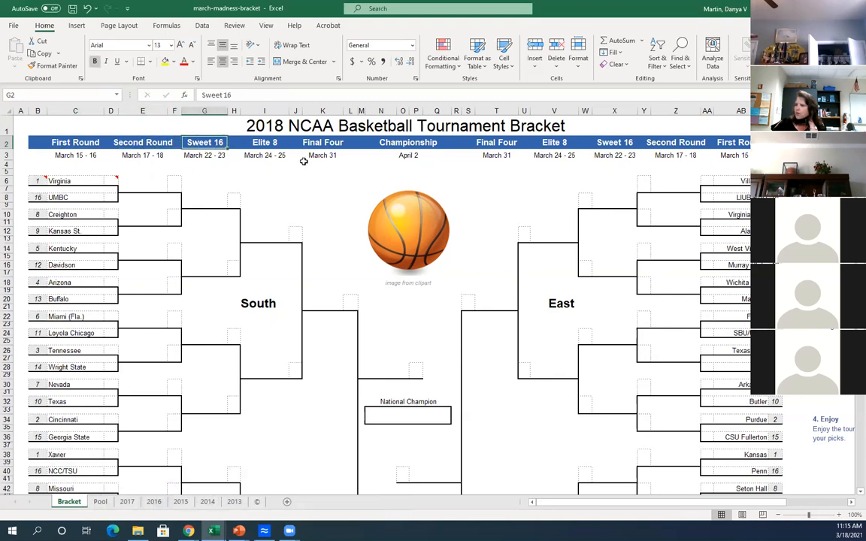